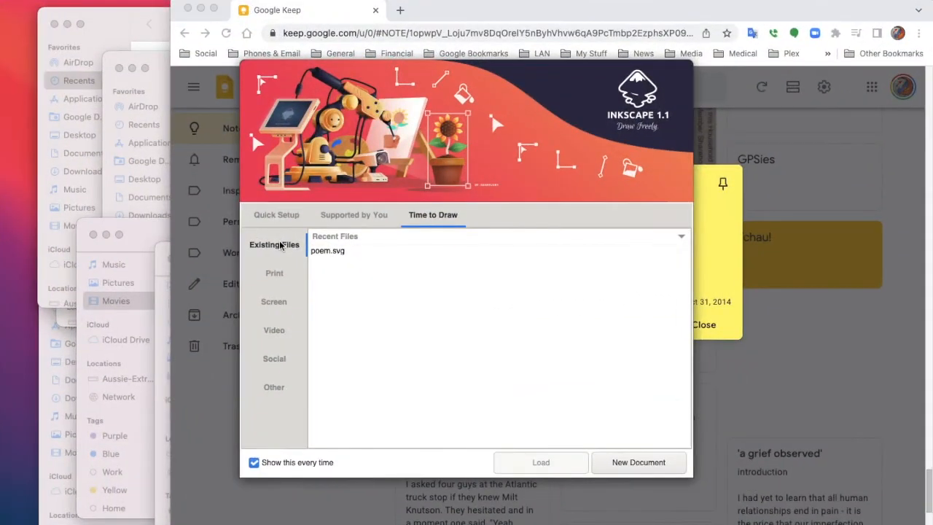
- Start a new blank document from the welcome dialog
click(629, 467)
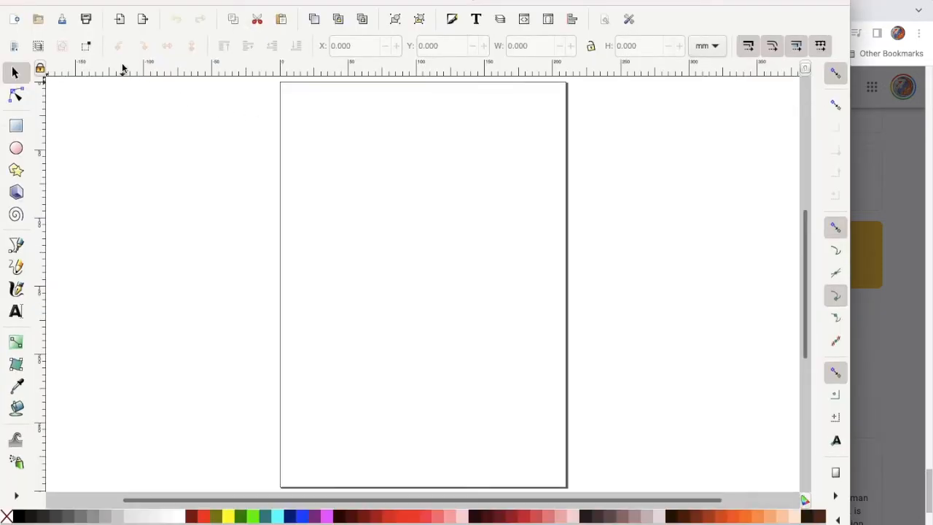
- Draw a black rectangle near the page's top-left and size it to 3.5 × 4.5 inches
click(22, 129)
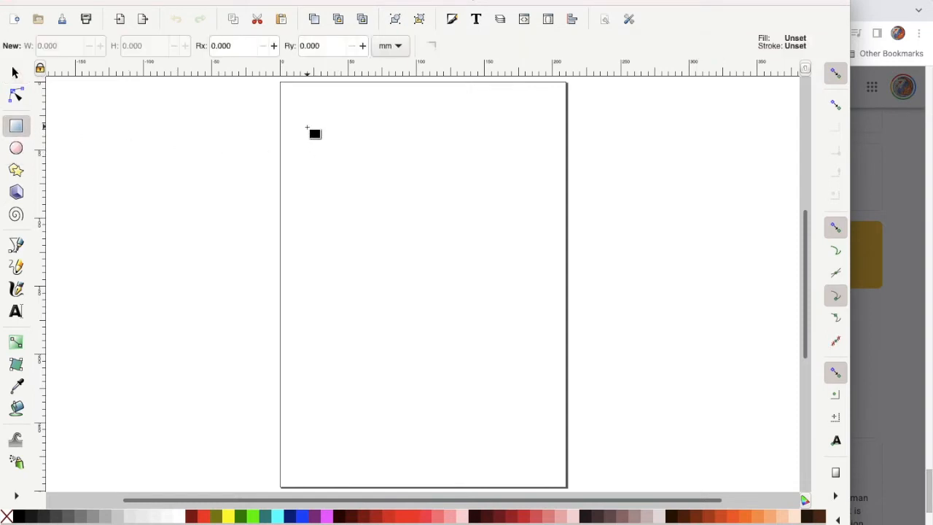
drag(304, 116, 448, 292)
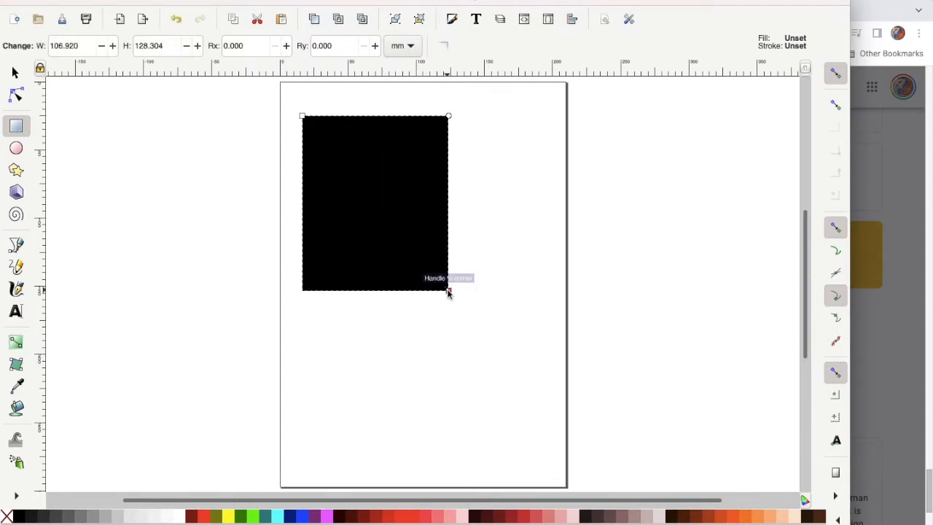
click(411, 46)
click(410, 46)
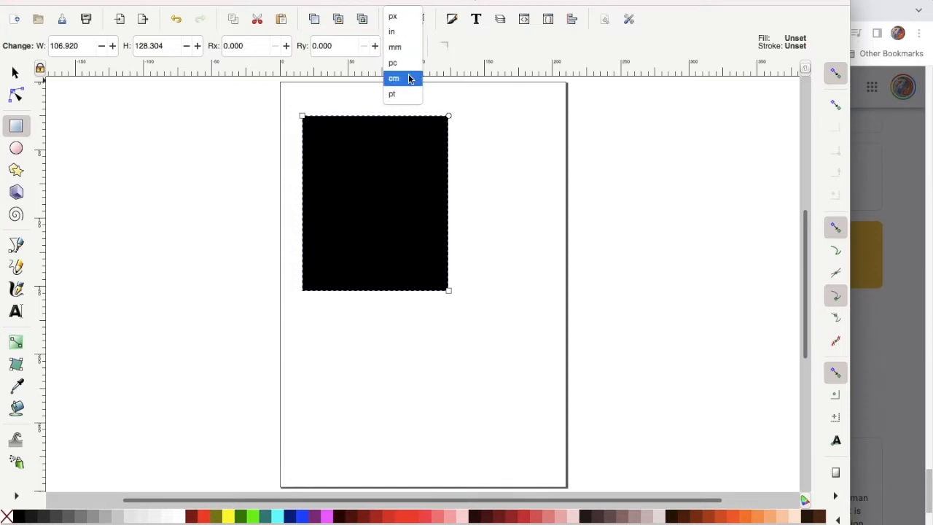
click(409, 33)
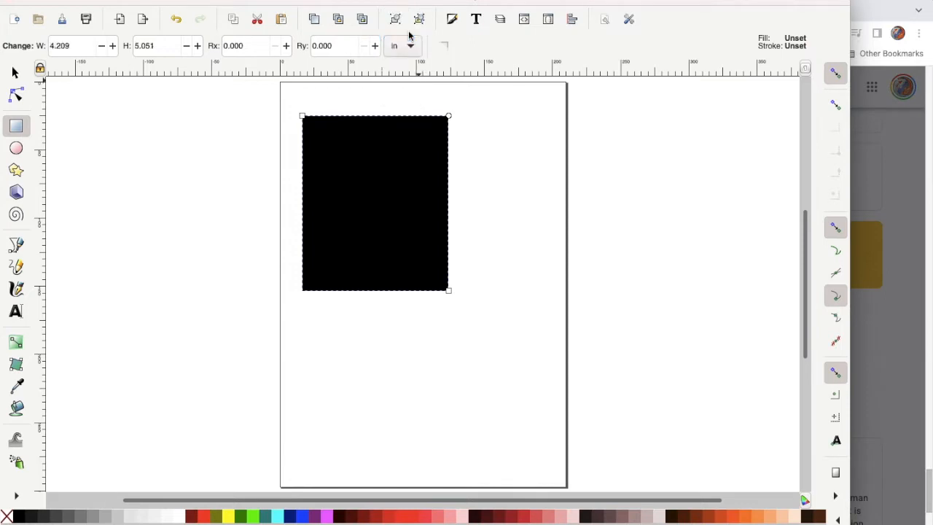
drag(86, 46, 46, 46)
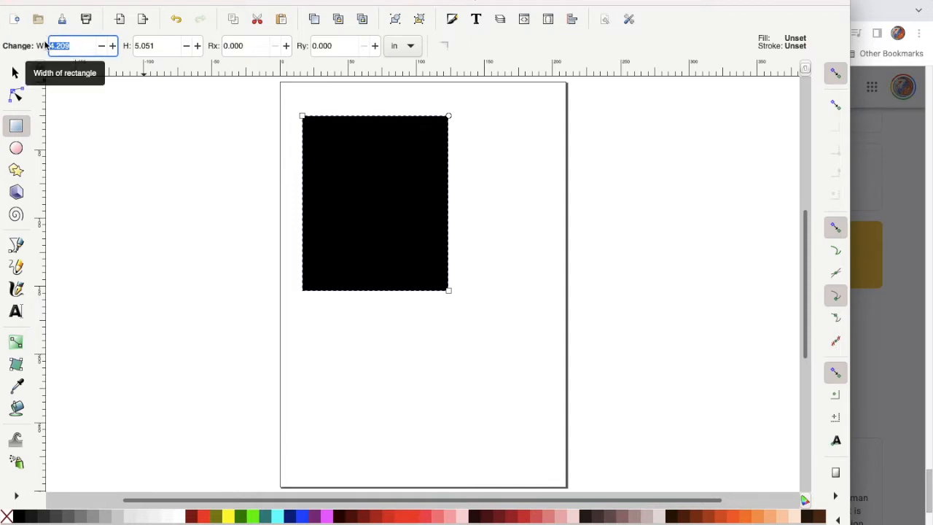
text(3)
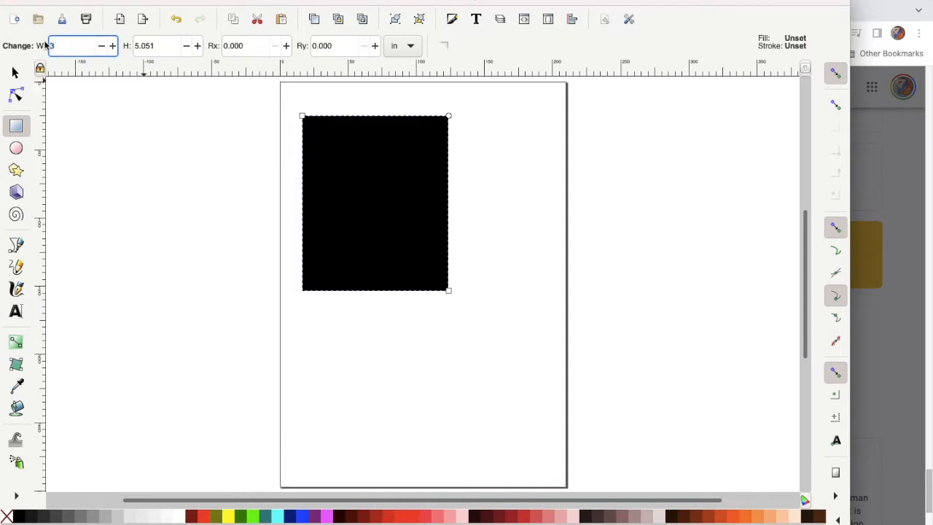
text(.5)
key(Tab)
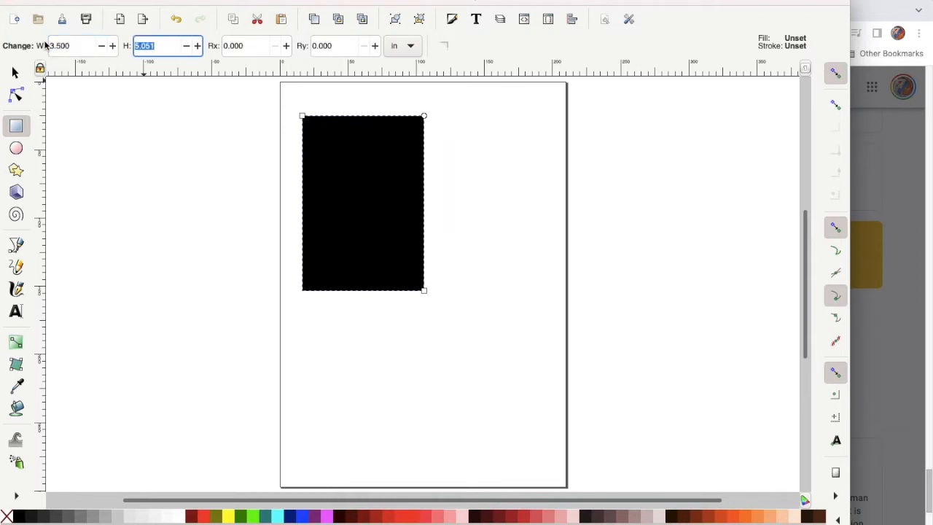
text(4.)
text(5)
key(Tab)
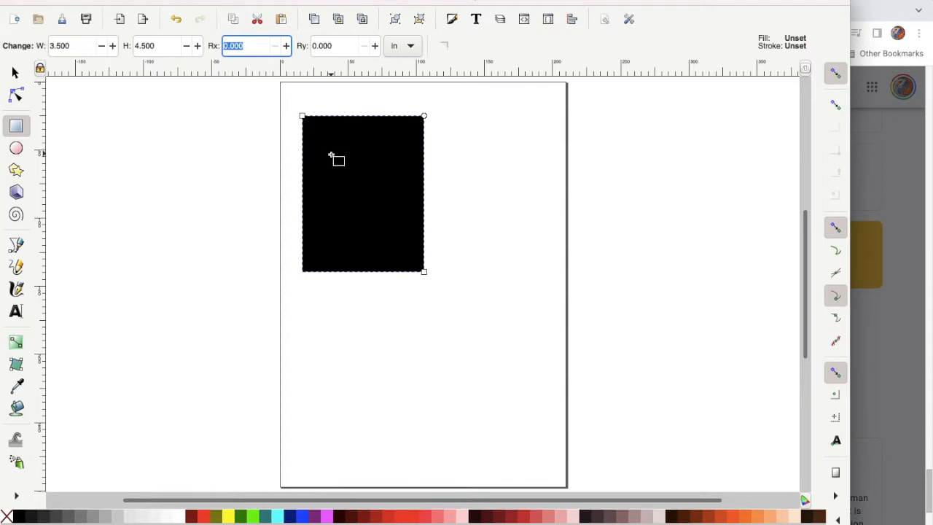
- Move the rectangle up slightly nearer the page top with the Selector tool
click(14, 73)
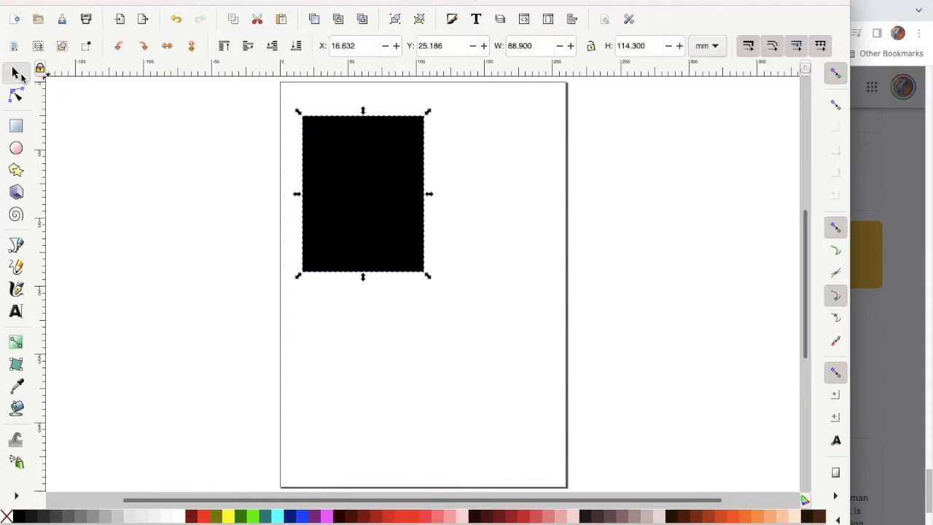
drag(347, 183, 345, 172)
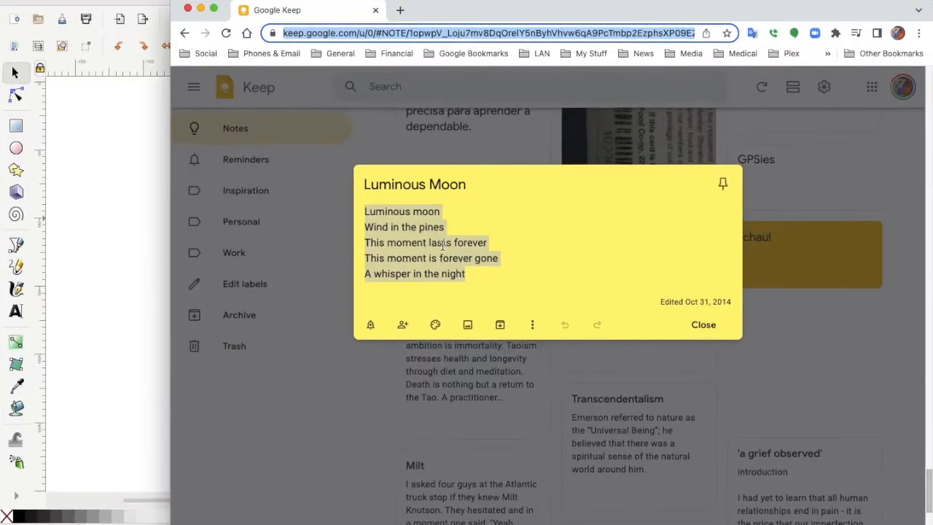
- Select all five lines of the Luminous Moon poem in the Keep note
click(442, 245)
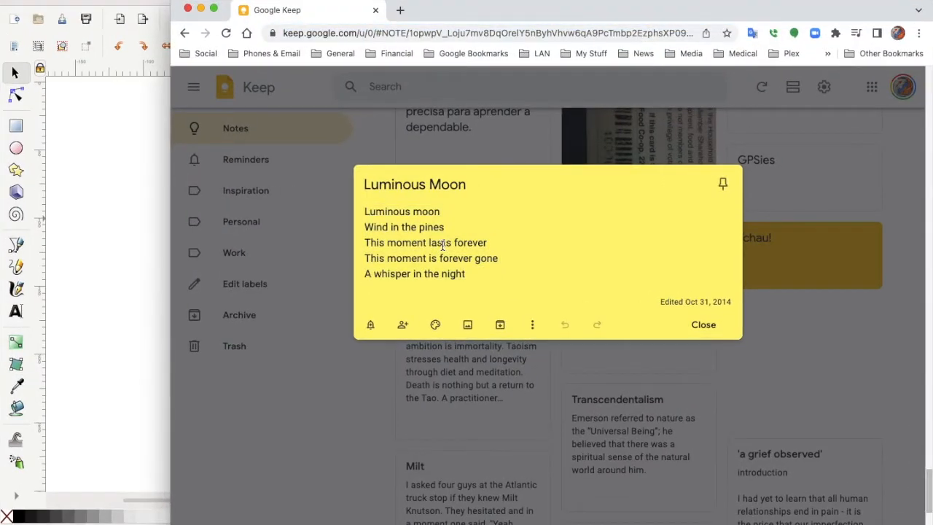
key(cmd+a)
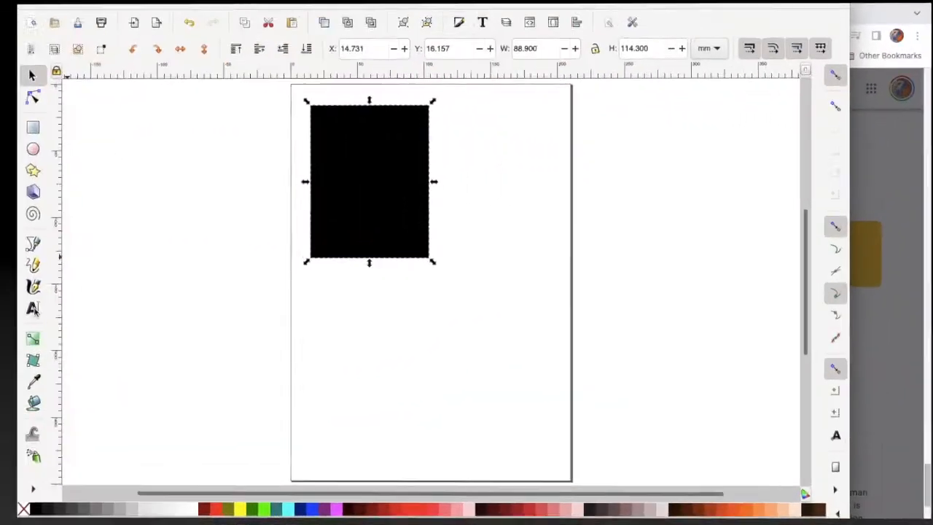
- Paste the poem as a text block on the black rectangle and colour it white
click(16, 312)
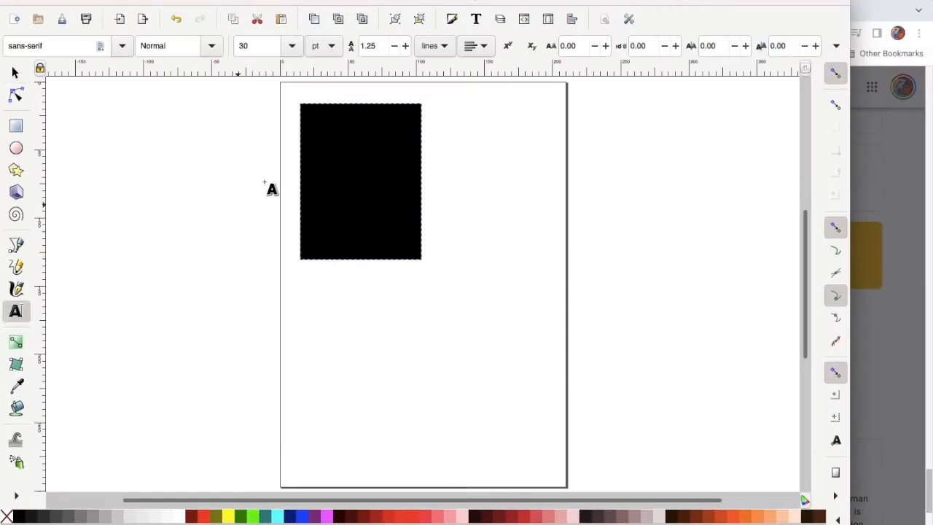
click(318, 127)
key(ctrl+v)
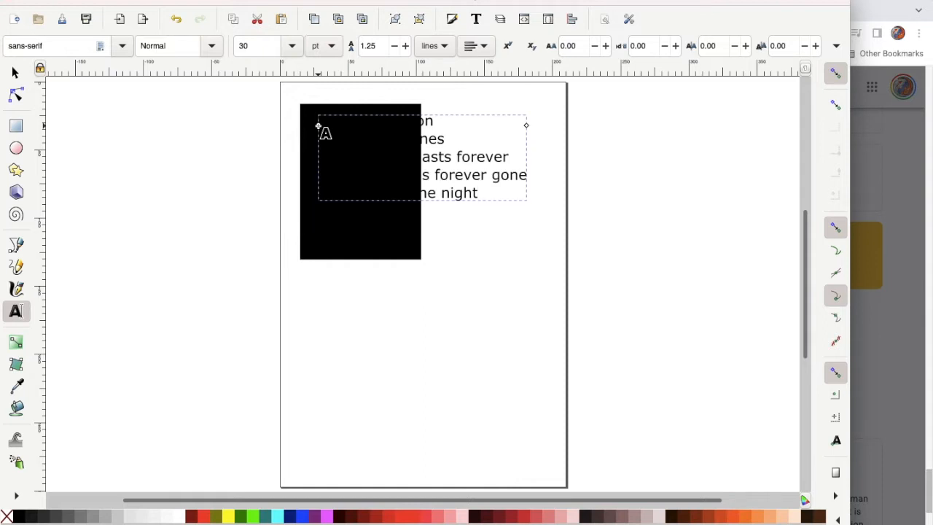
key(ctrl+a)
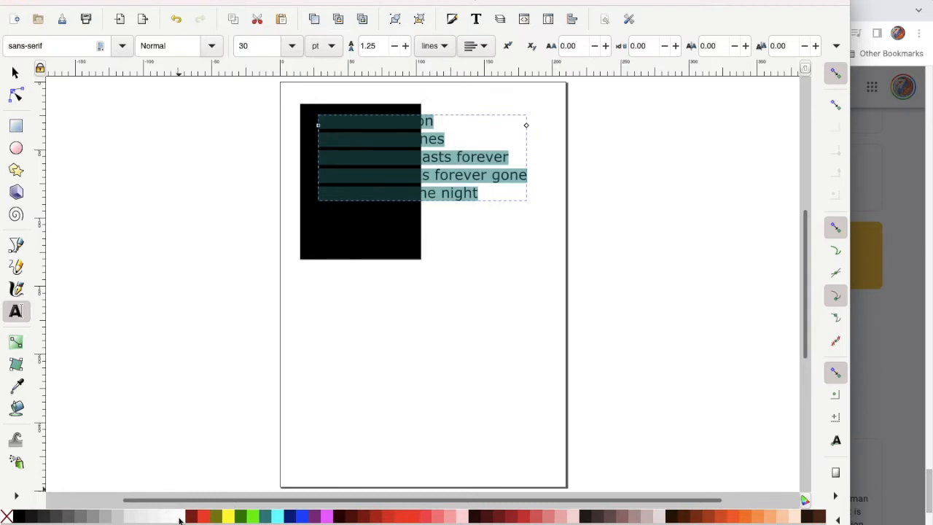
click(179, 519)
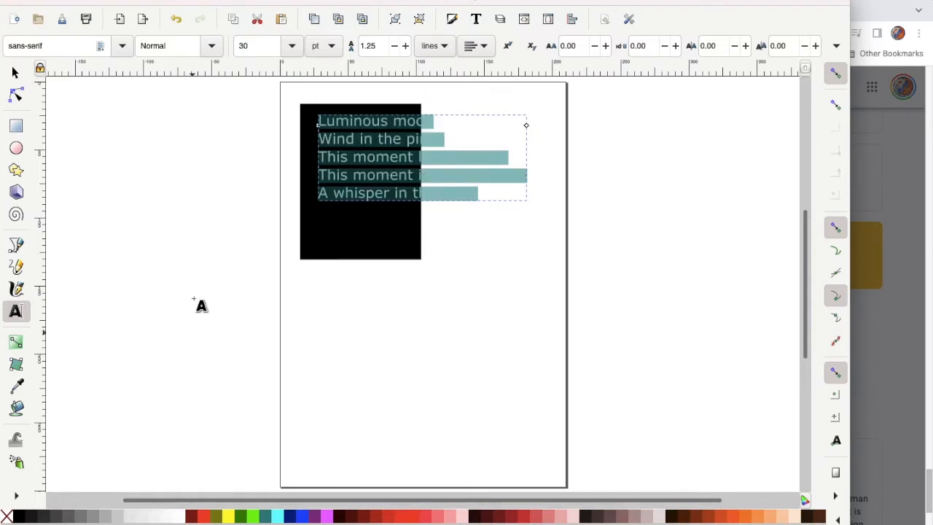
click(122, 46)
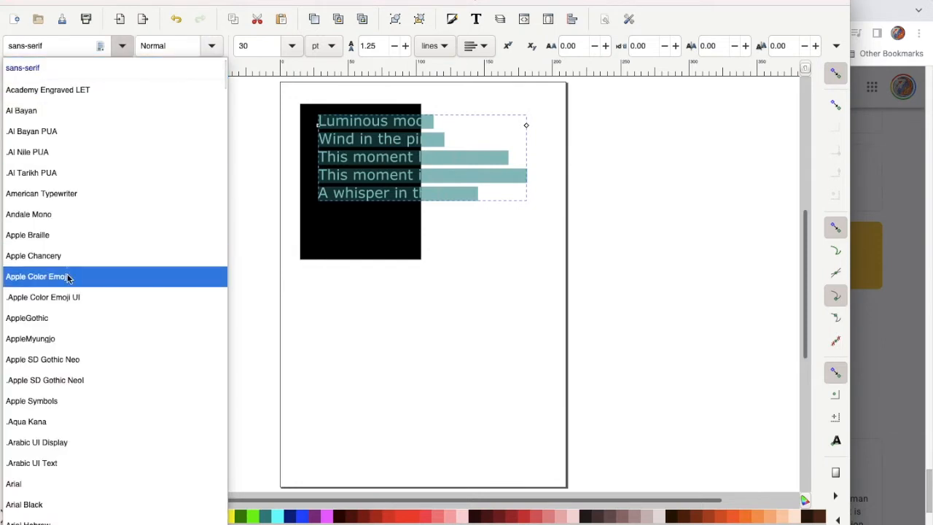
scroll(73, 301, down, 2)
scroll(75, 304, down, 4)
scroll(75, 303, down, 2)
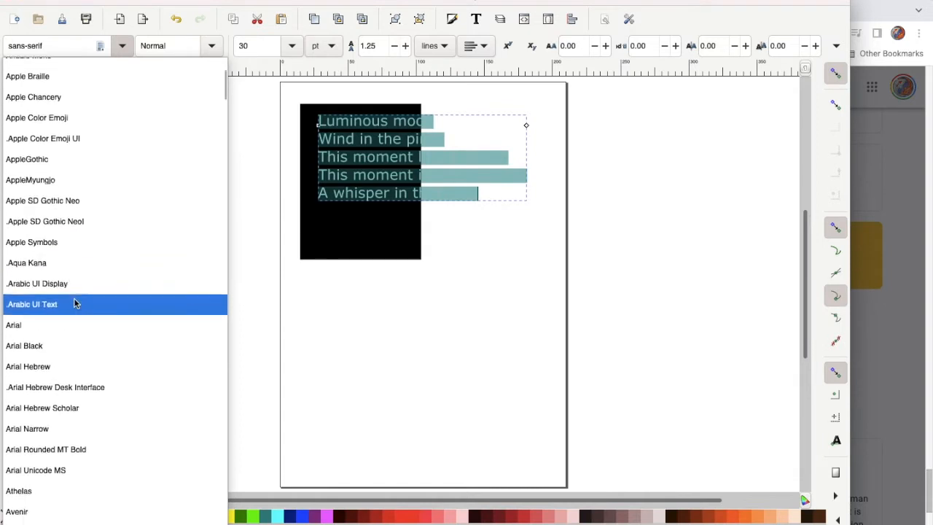
scroll(75, 304, down, 1)
scroll(75, 304, down, 2)
scroll(75, 304, down, 1)
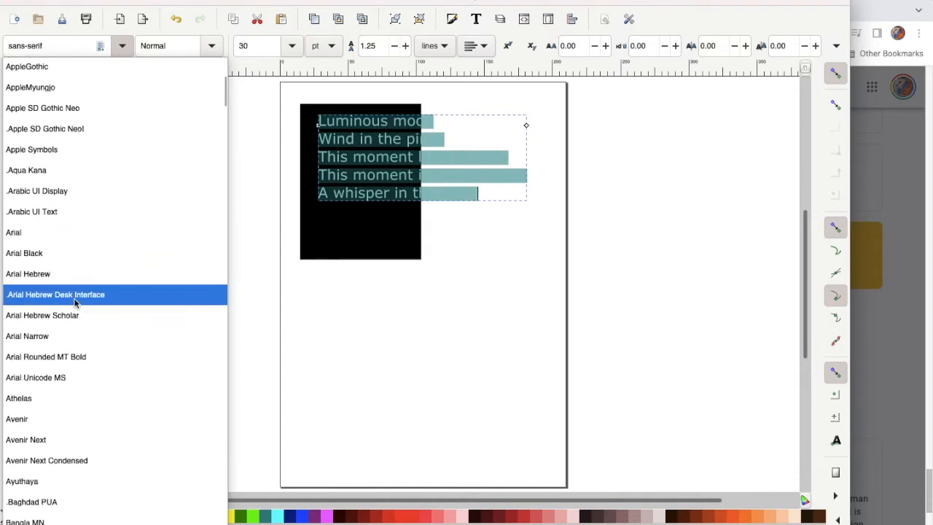
- Set the poem text in the Arial Narrow font family
click(75, 336)
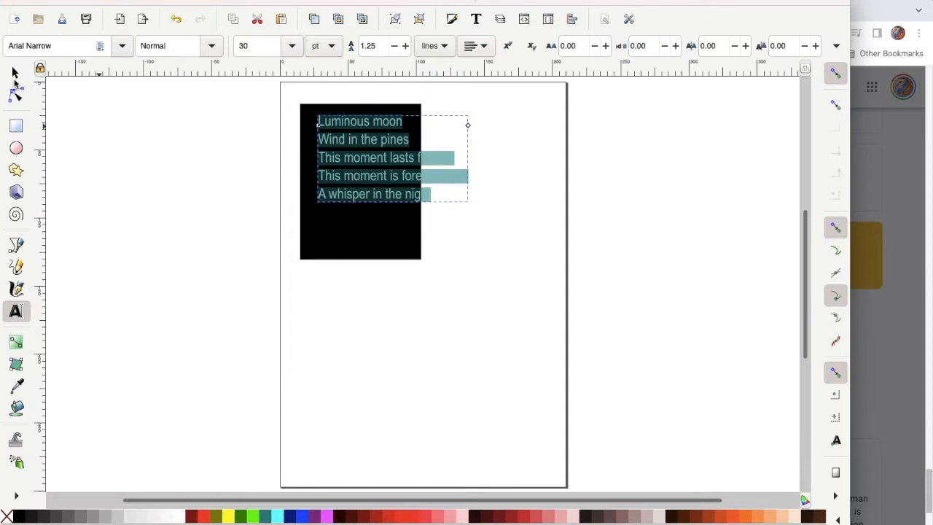
- Shift the poem left inside the box and reselect all its text for editing
click(15, 73)
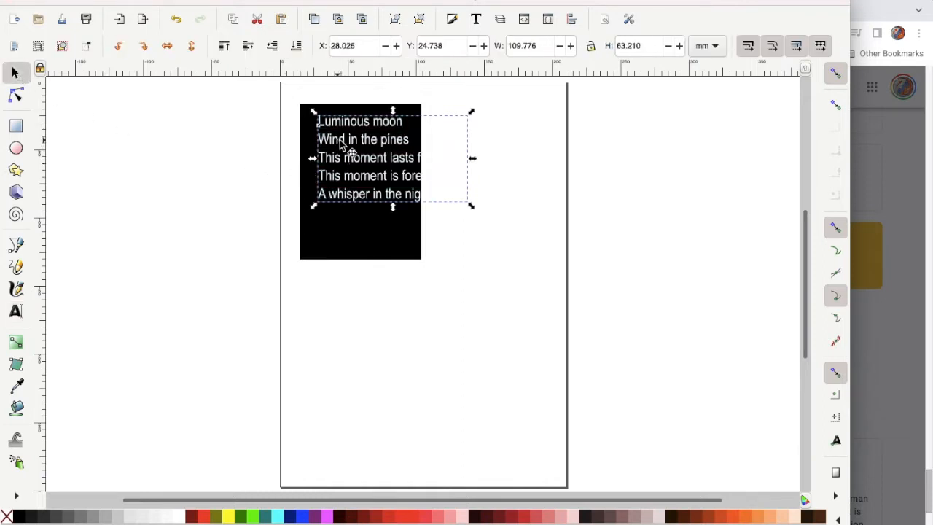
drag(346, 147, 331, 147)
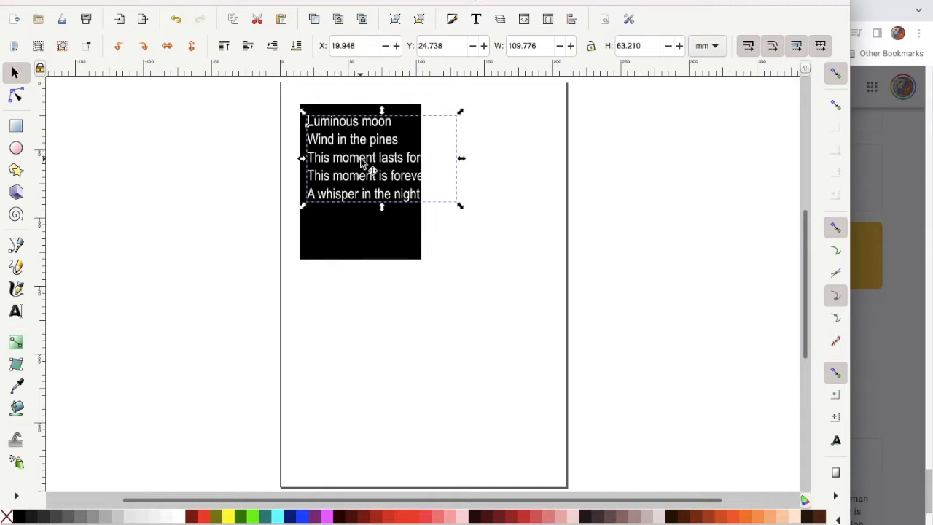
double_click(362, 162)
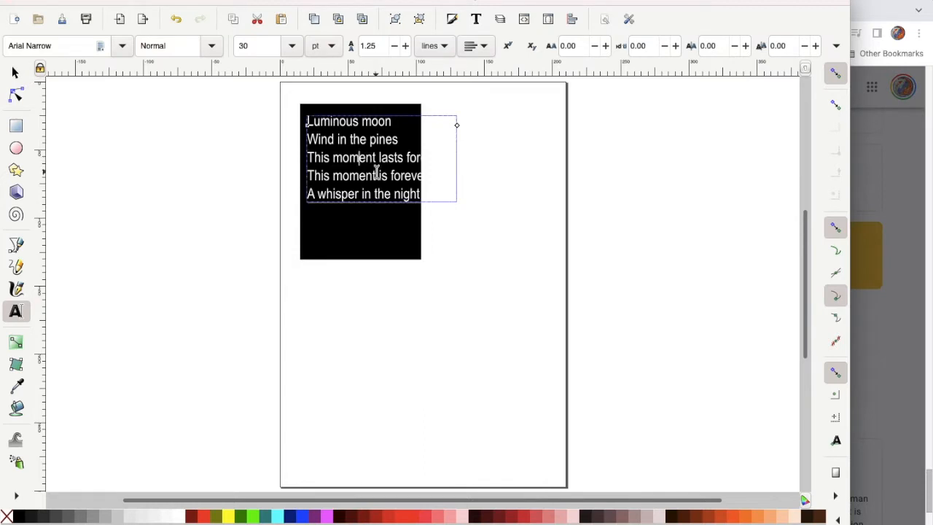
key(ctrl+a)
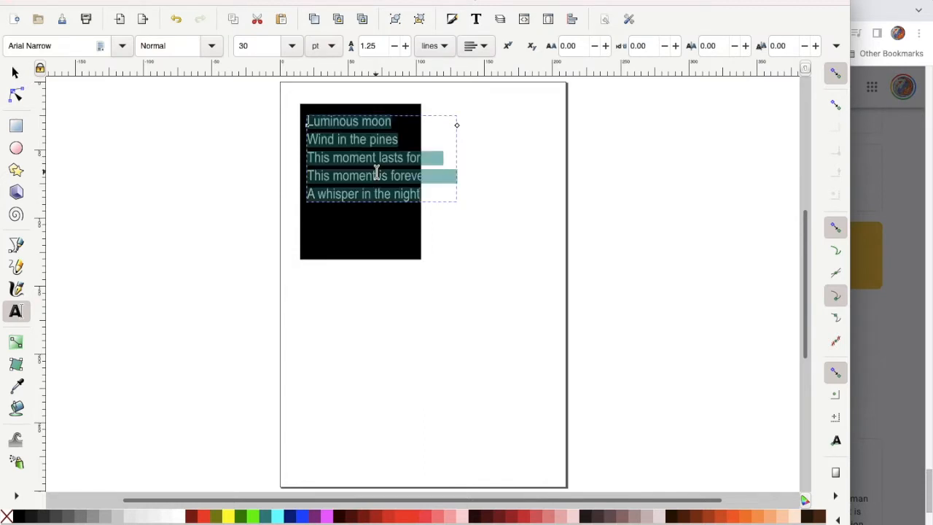
- Try the poem at 24 pt and 18 pt, then settle on 22 pt
click(292, 45)
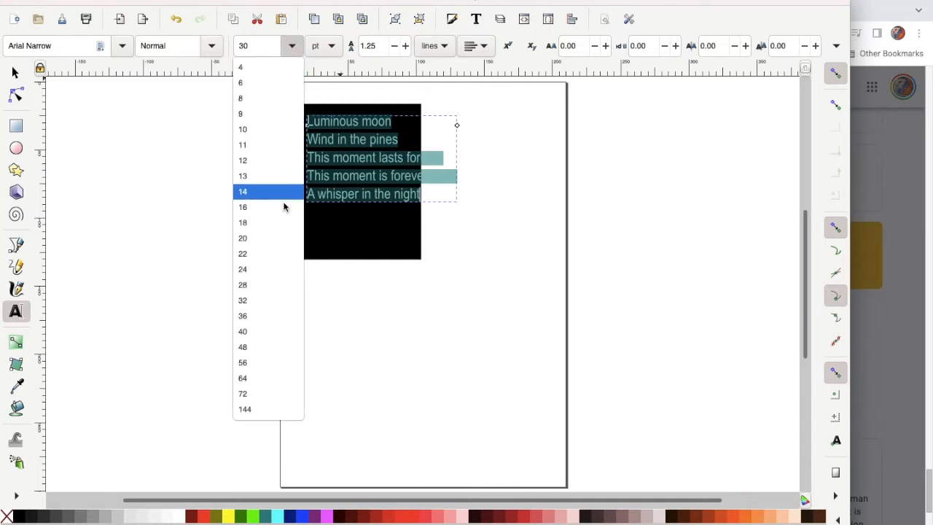
click(268, 269)
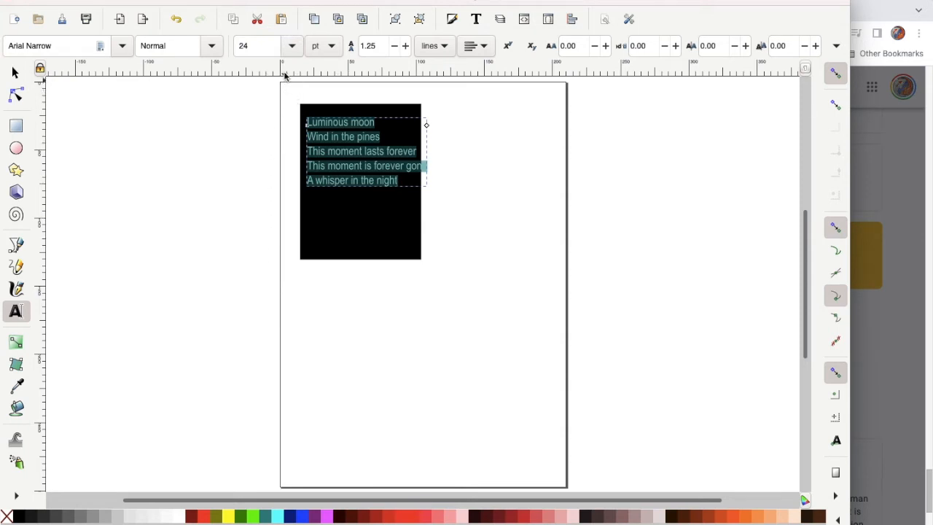
click(292, 46)
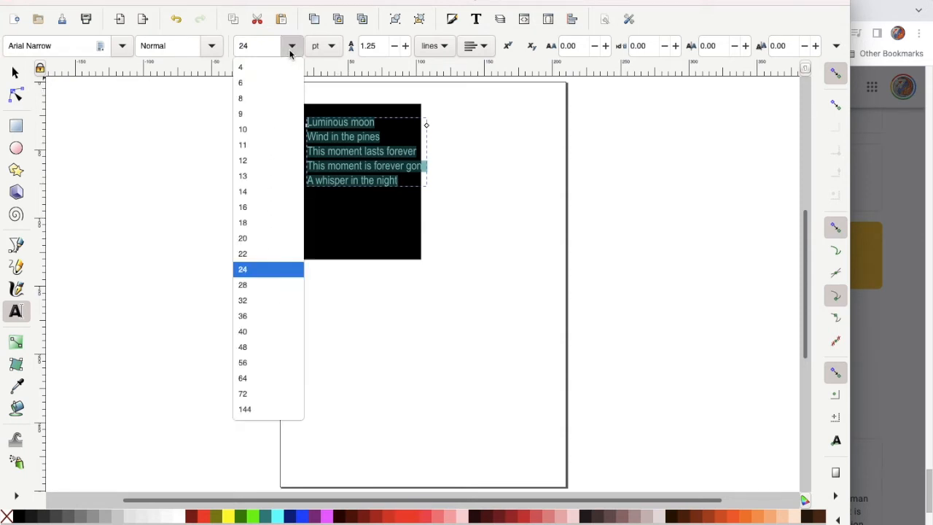
click(255, 227)
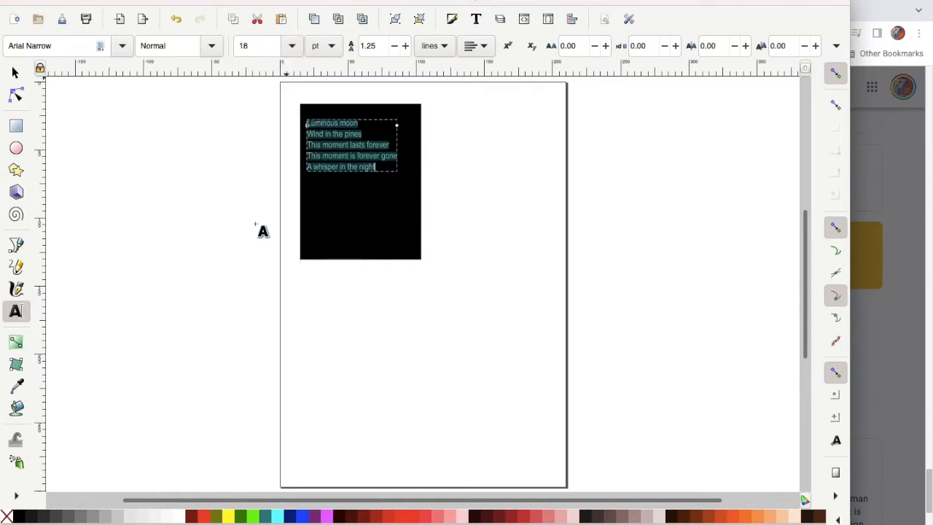
click(293, 47)
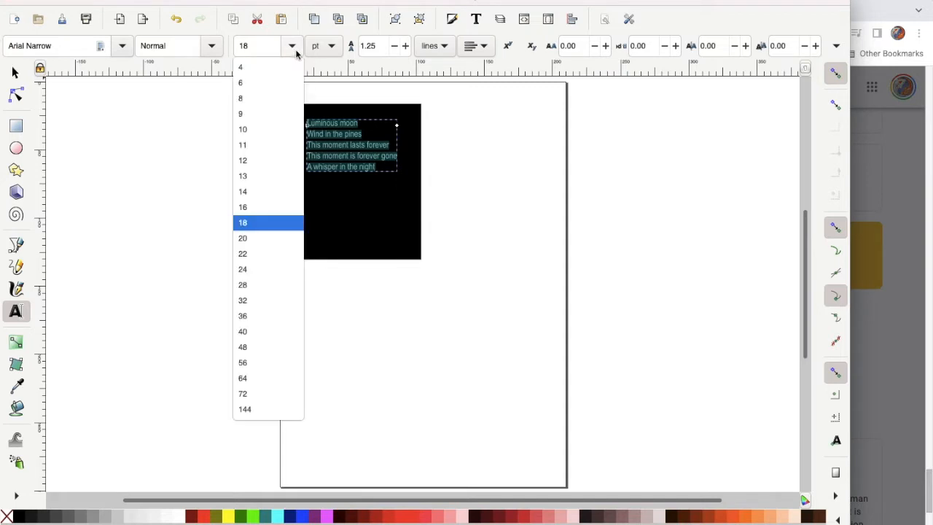
click(269, 253)
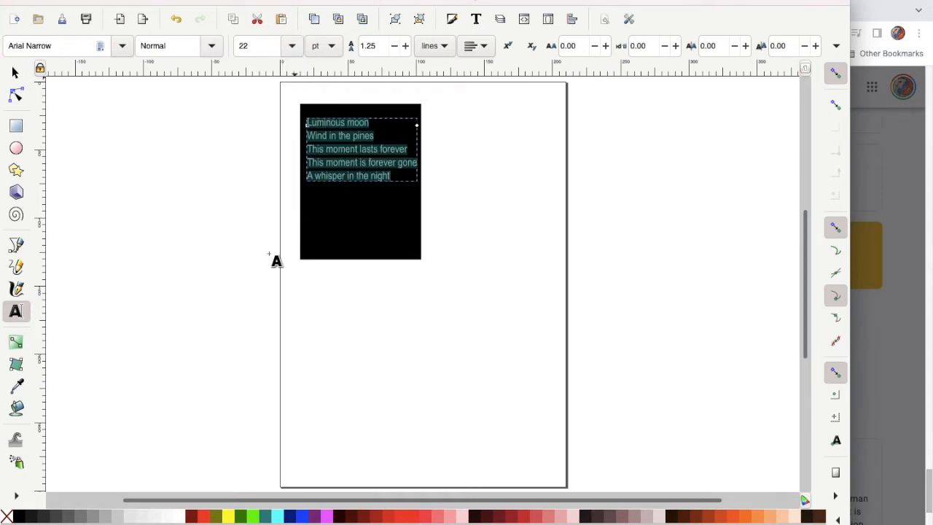
- Make the poem Bold Condensed at 20 pt so all lines fit the box
click(213, 46)
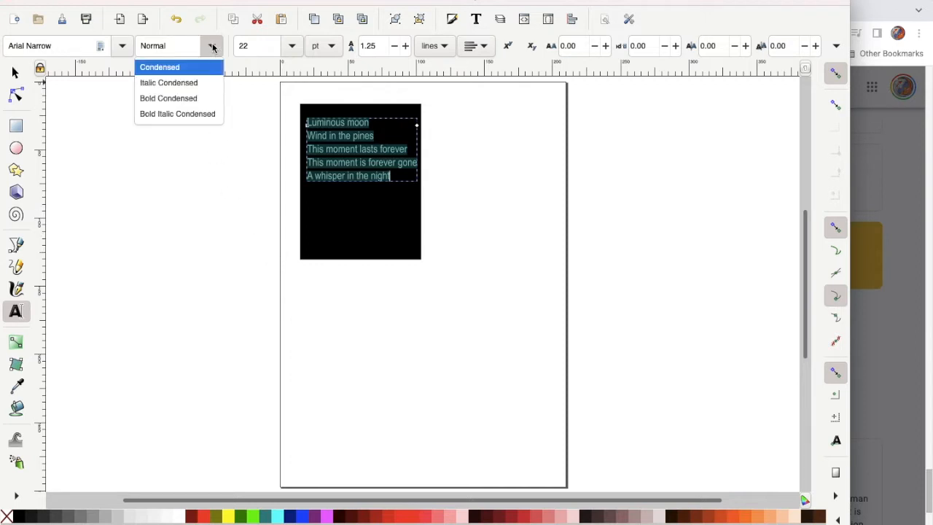
click(199, 100)
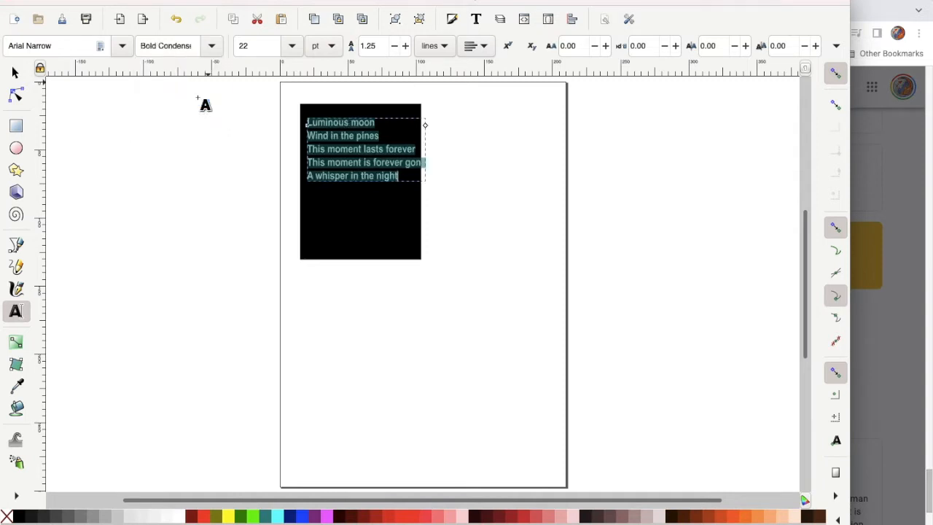
click(292, 45)
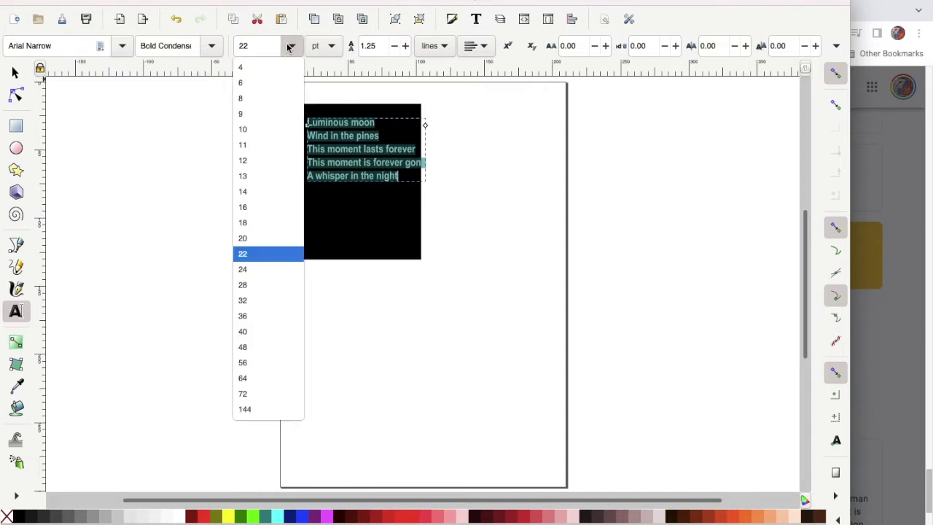
click(265, 240)
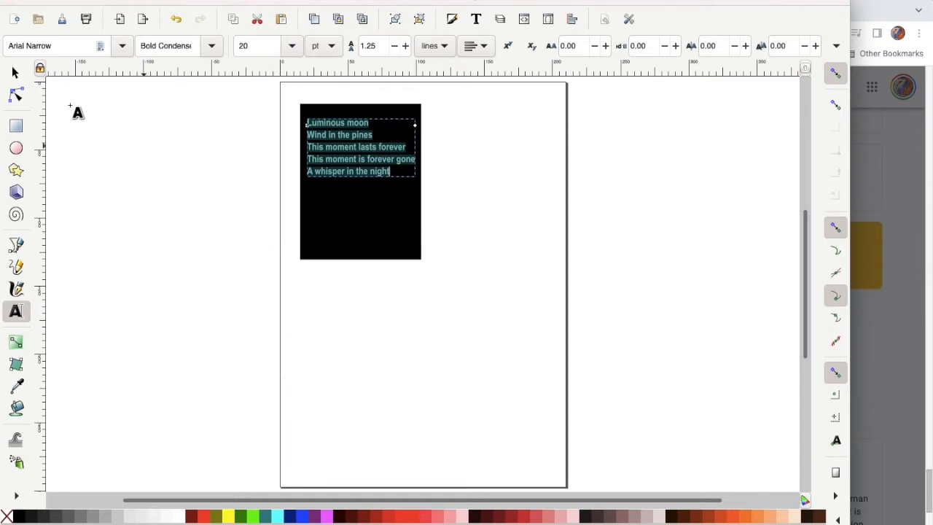
click(16, 73)
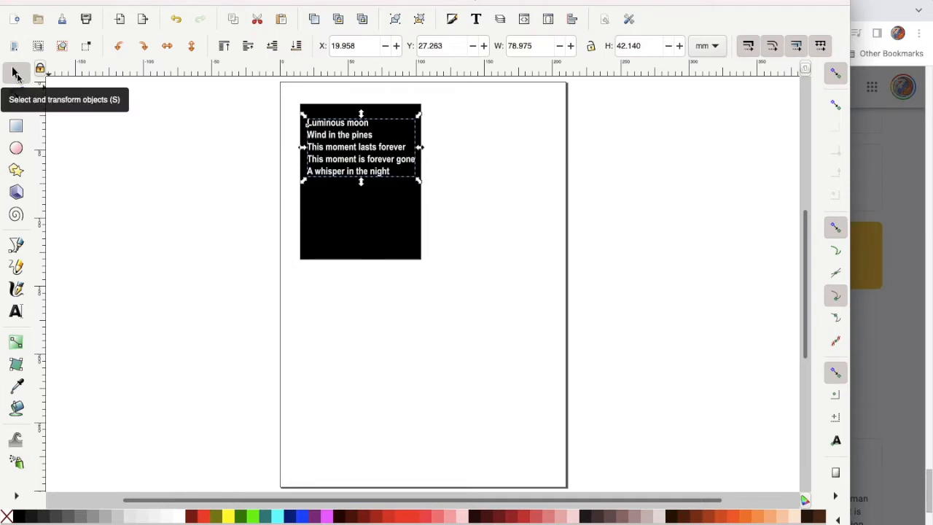
- Select the box and its poem together, copy them and paste a second copy
click(332, 255)
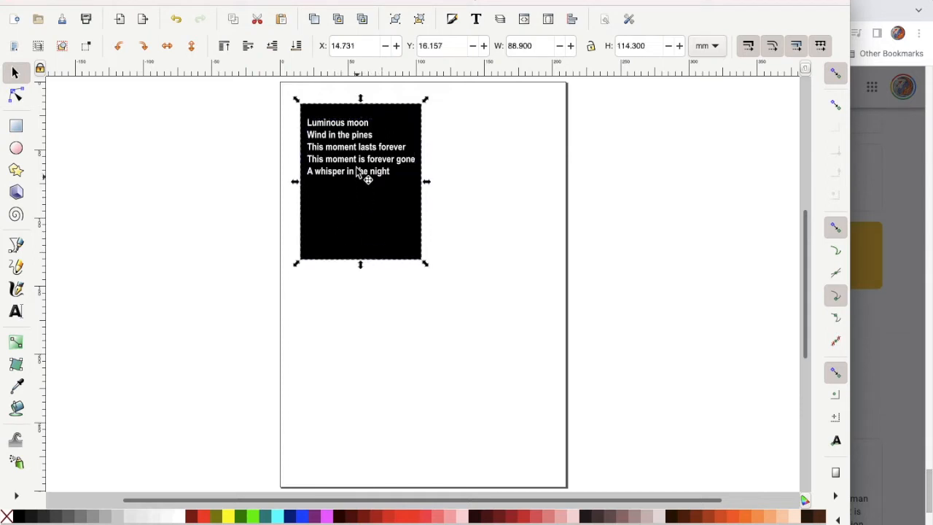
key(Escape)
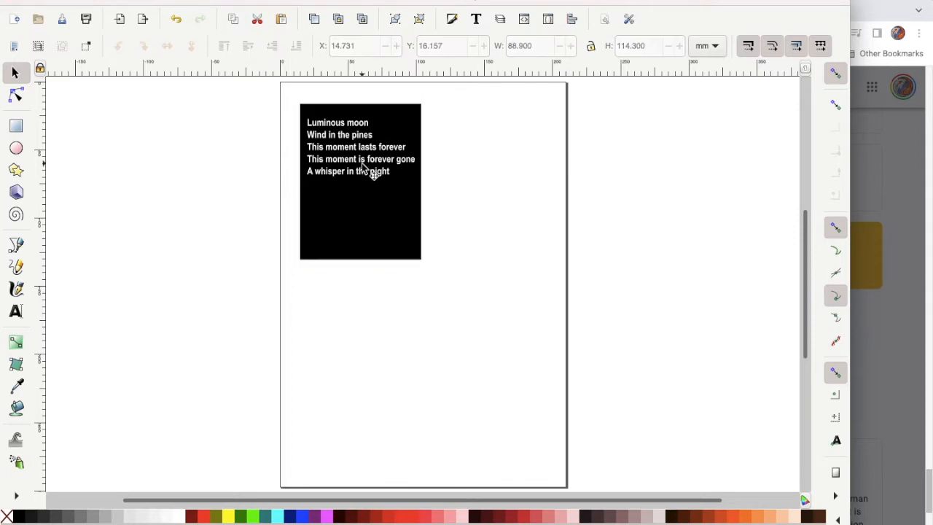
key(ctrl+a)
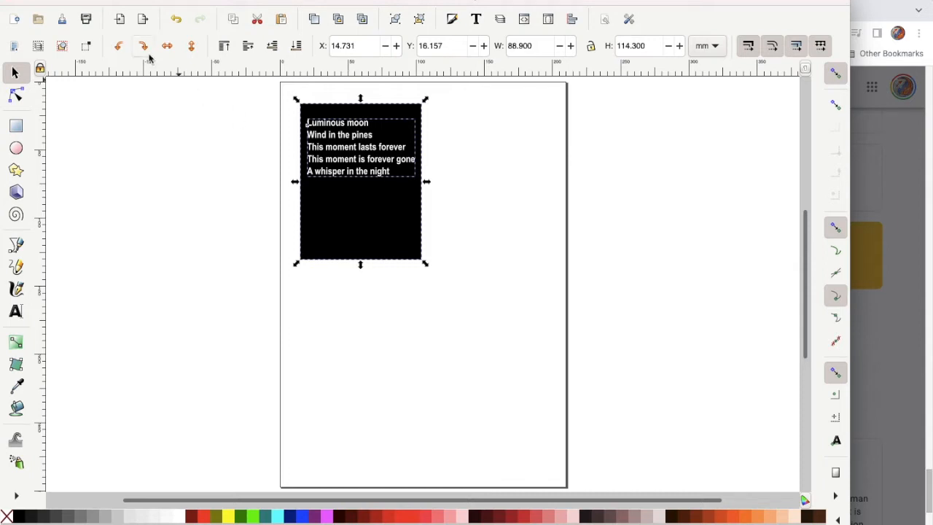
click(124, 0)
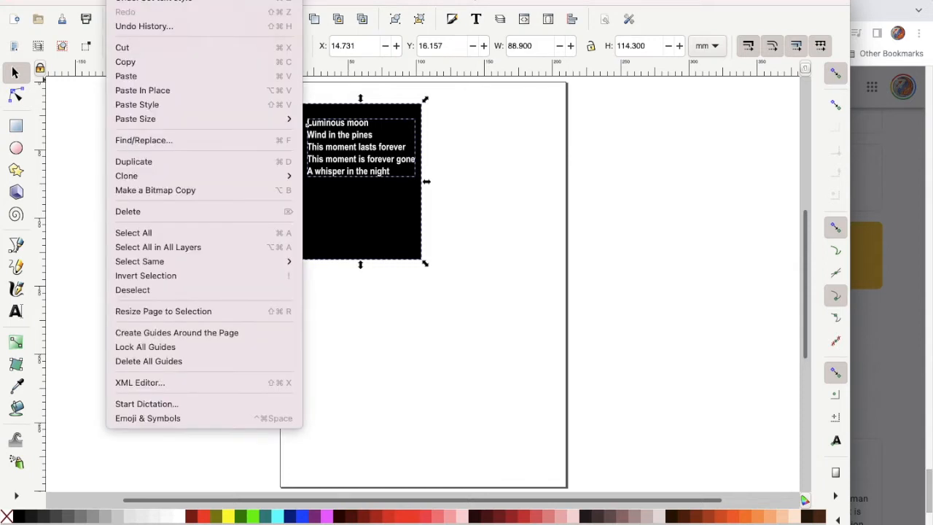
click(130, 66)
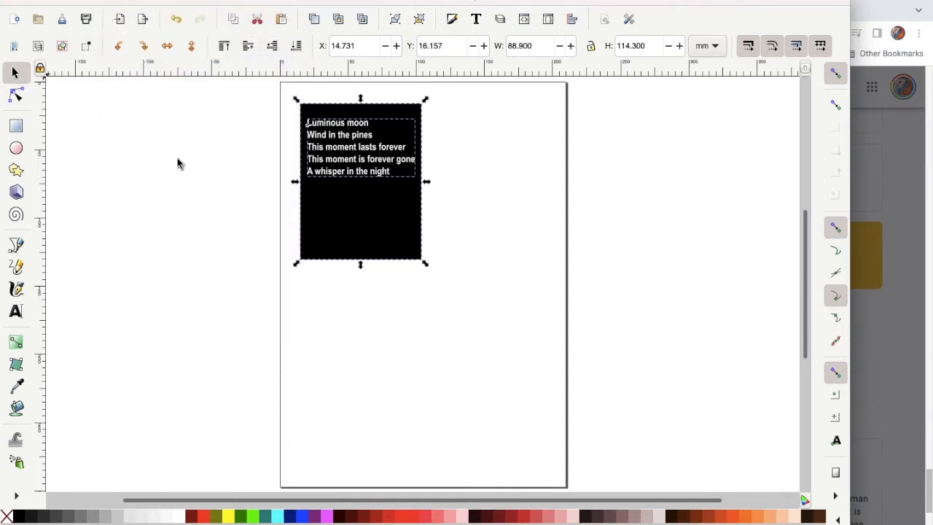
click(204, 185)
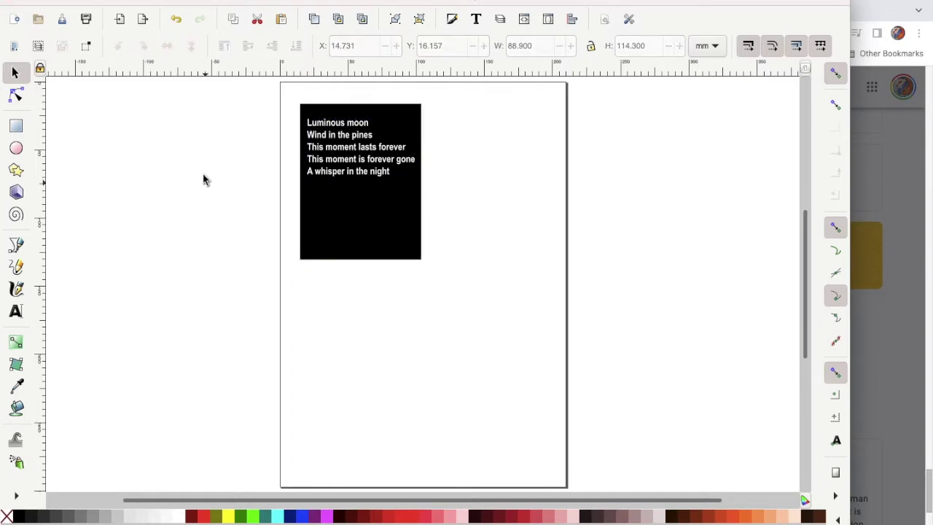
click(121, 0)
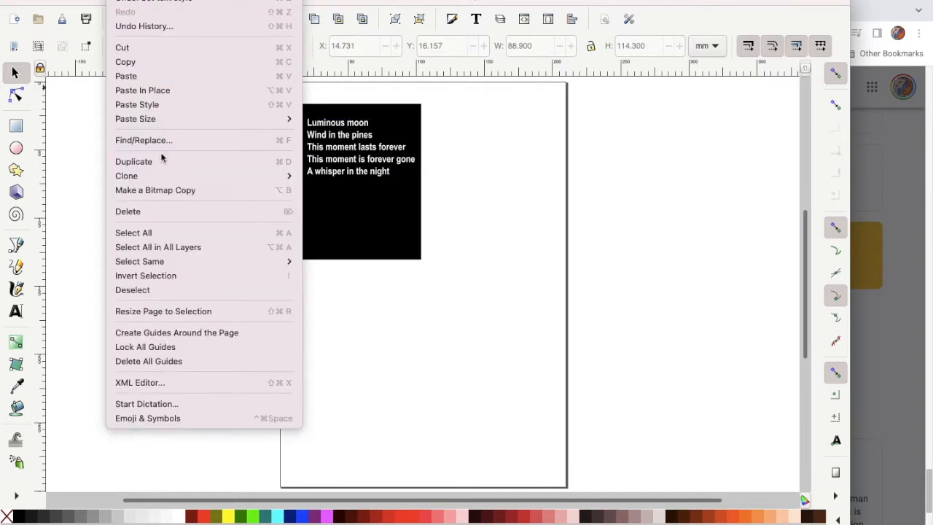
click(153, 76)
scroll(155, 83, up, 2)
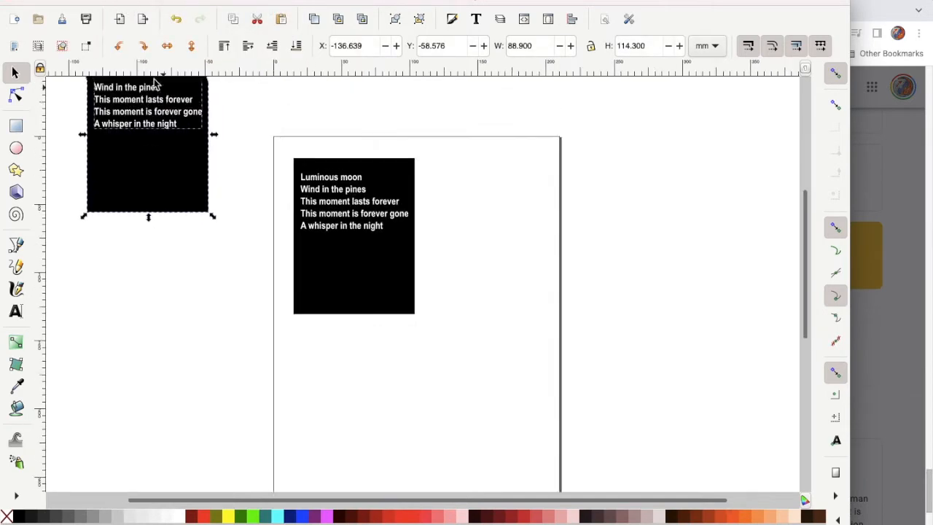
scroll(156, 83, up, 8)
scroll(155, 83, down, 5)
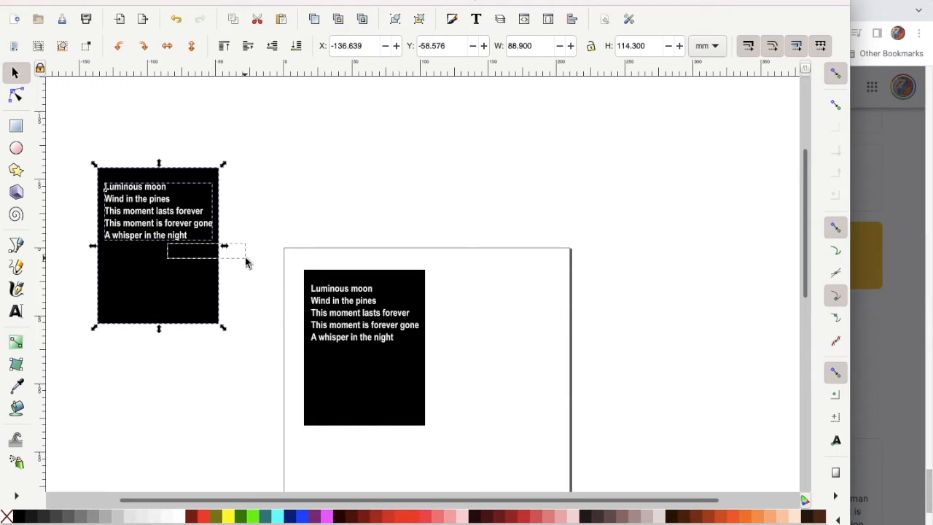
- Move the pasted poem box onto the page beside the original, nudged right to leave a small gap
click(246, 259)
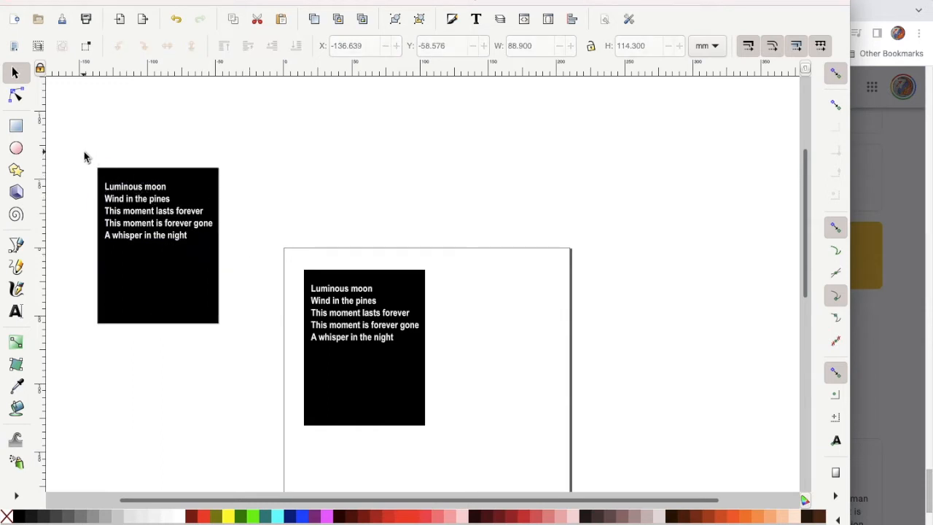
drag(84, 157, 234, 356)
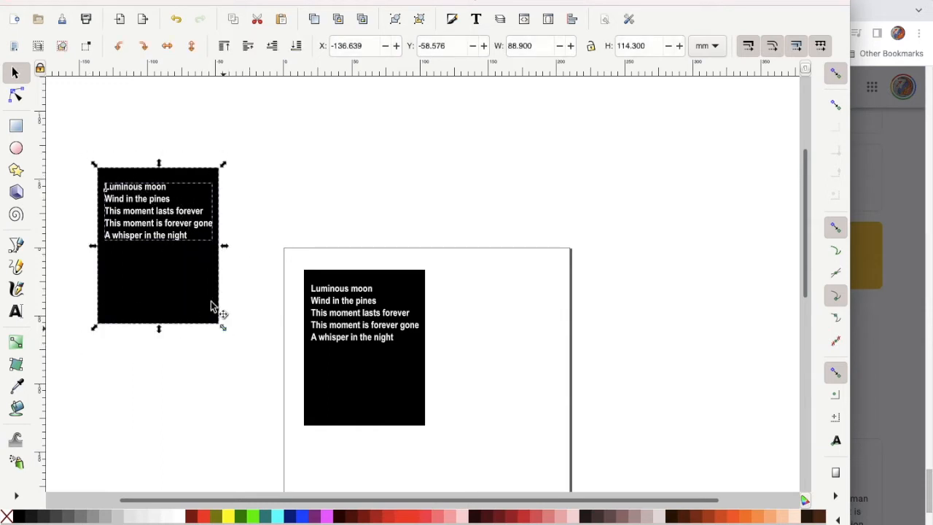
mouse_move(189, 234)
mouse_down()
mouse_move(416, 283)
mouse_move(539, 331)
mouse_up()
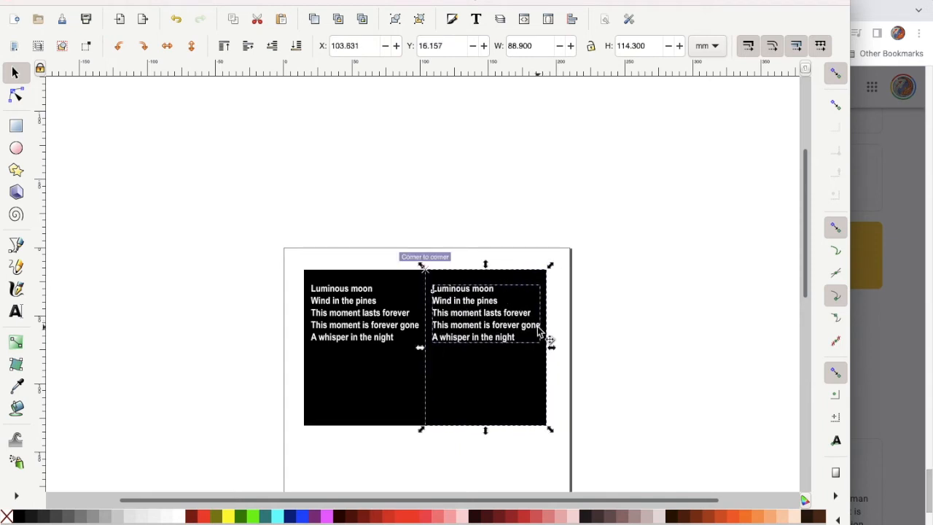
key(Right)
key(Right)
key(Right)
key(Right)
key(Right)
key(Right)
key(Right)
key(Right)
key(Right)
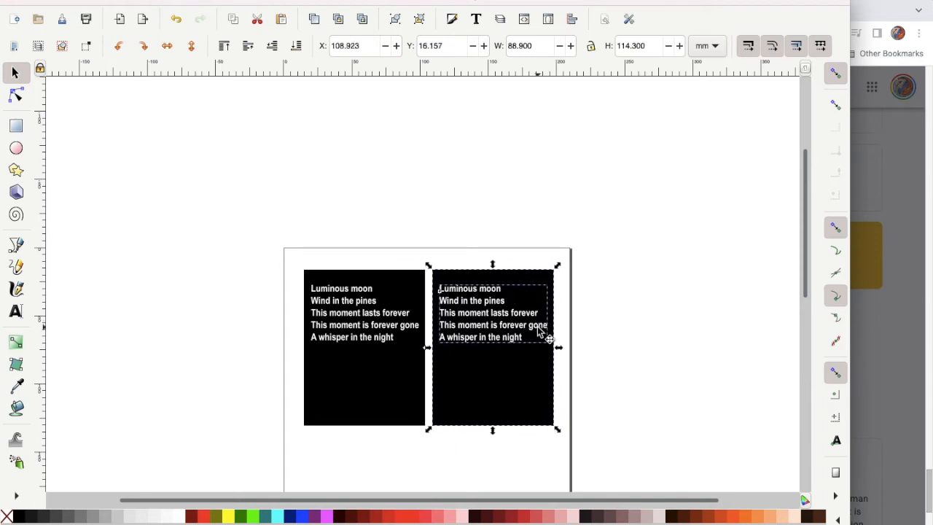
key(Right)
key(Right)
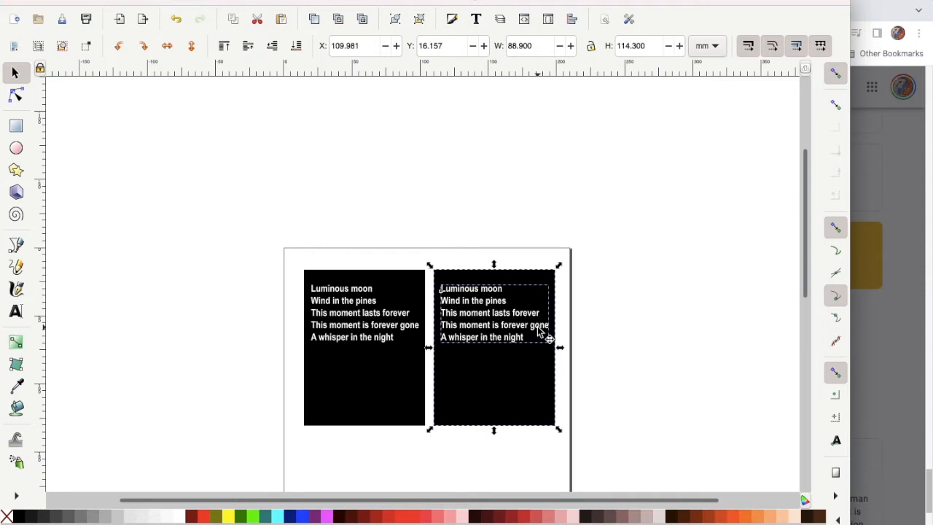
click(599, 363)
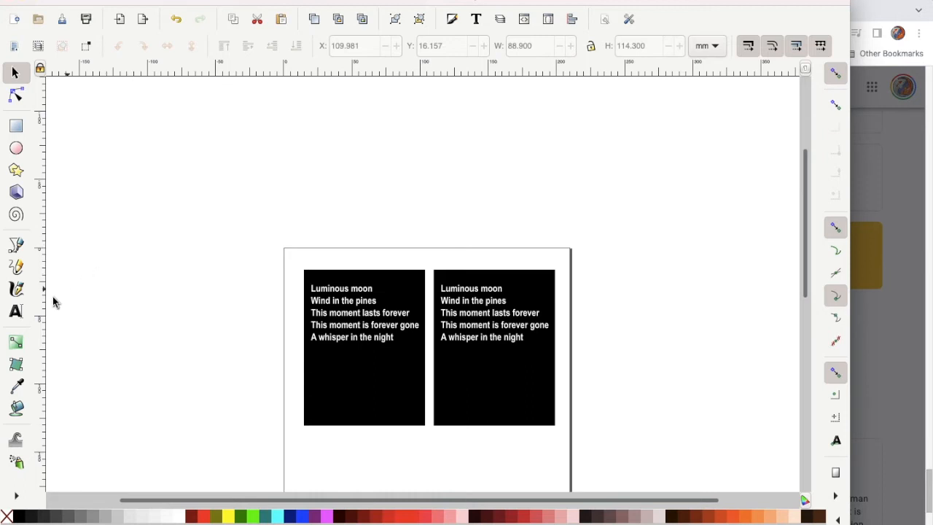
- Raise the right-hand poem's line spacing to 1.65 across all five lines
click(15, 319)
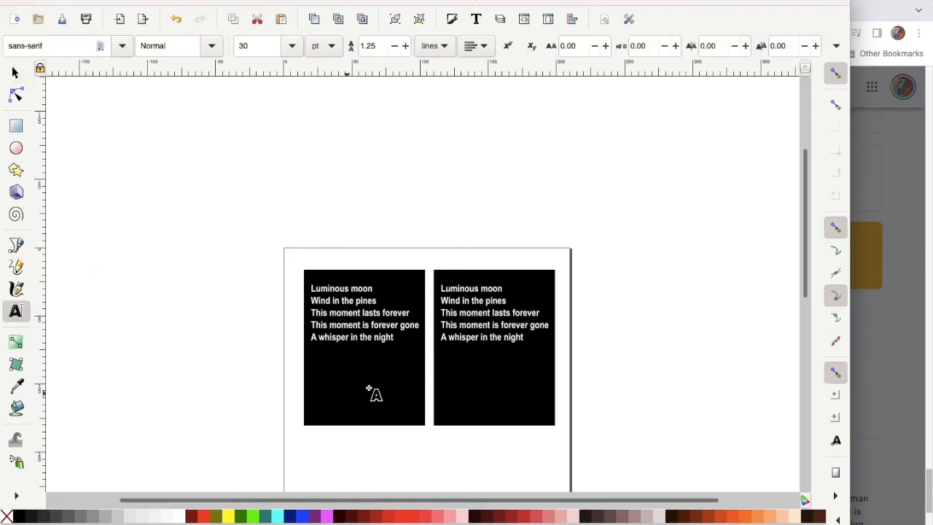
click(467, 310)
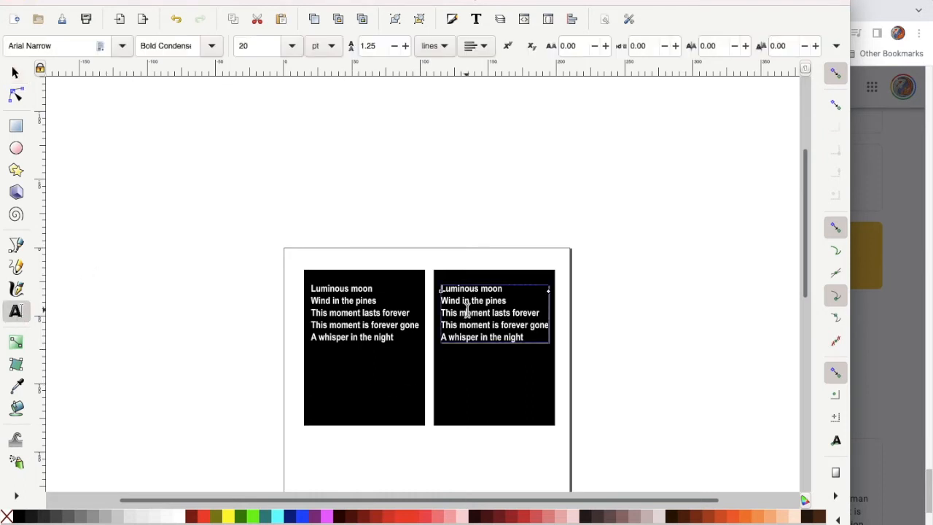
key(ctrl+a)
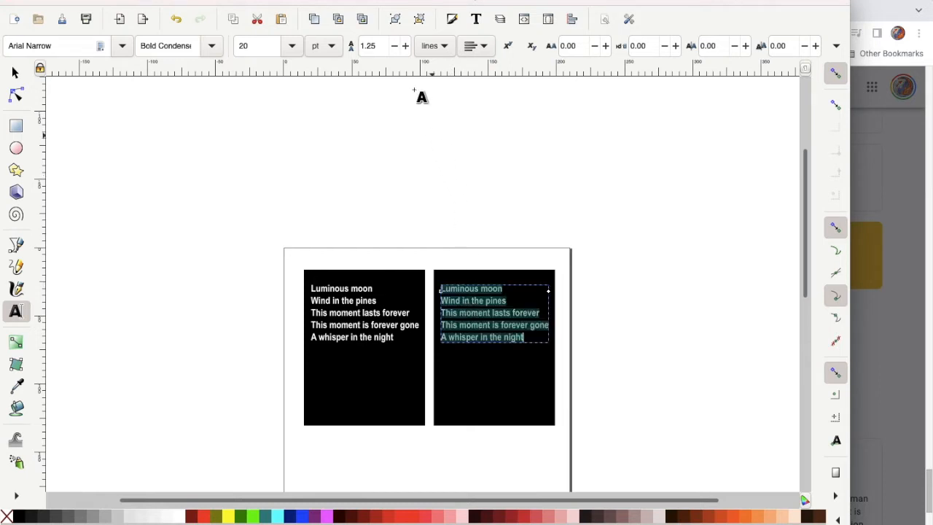
click(405, 46)
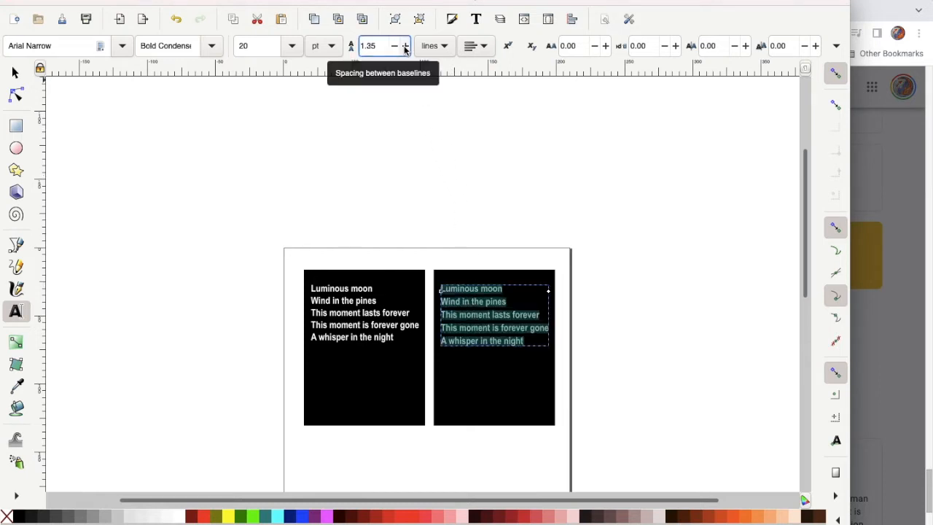
click(405, 46)
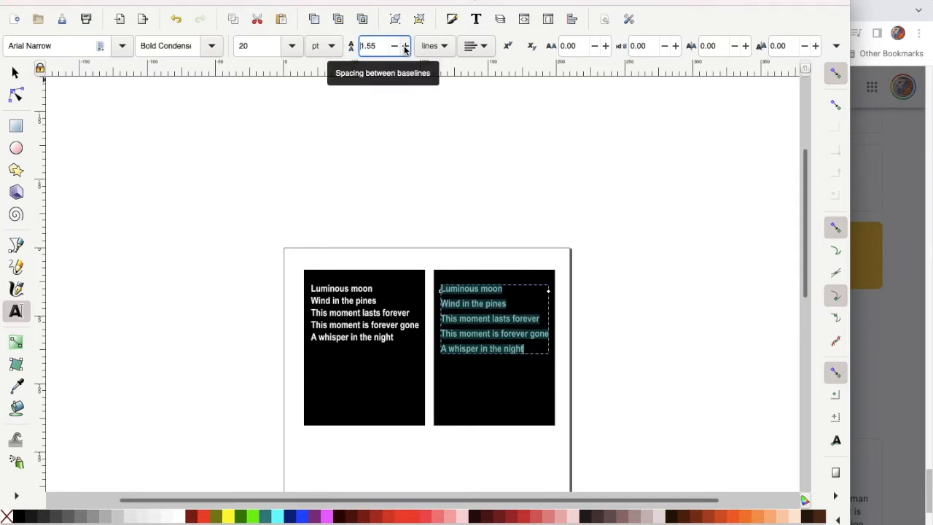
click(406, 46)
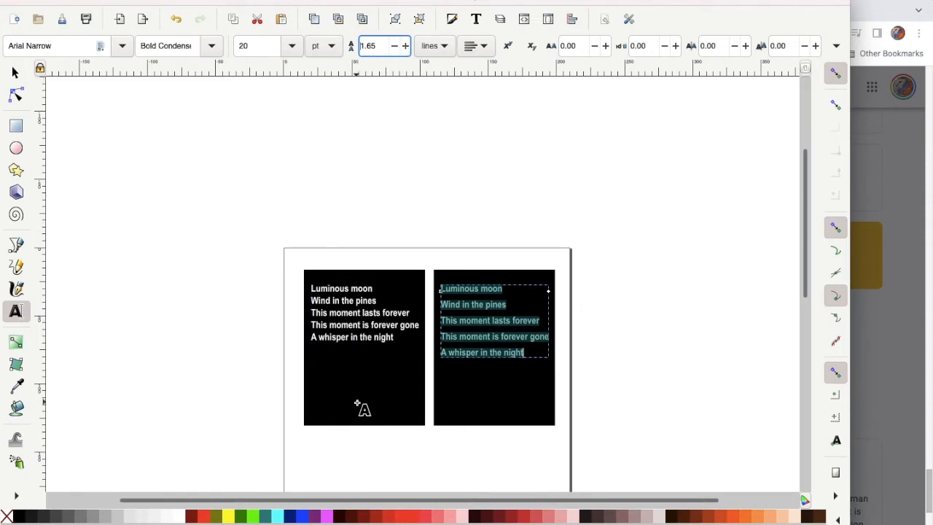
click(357, 403)
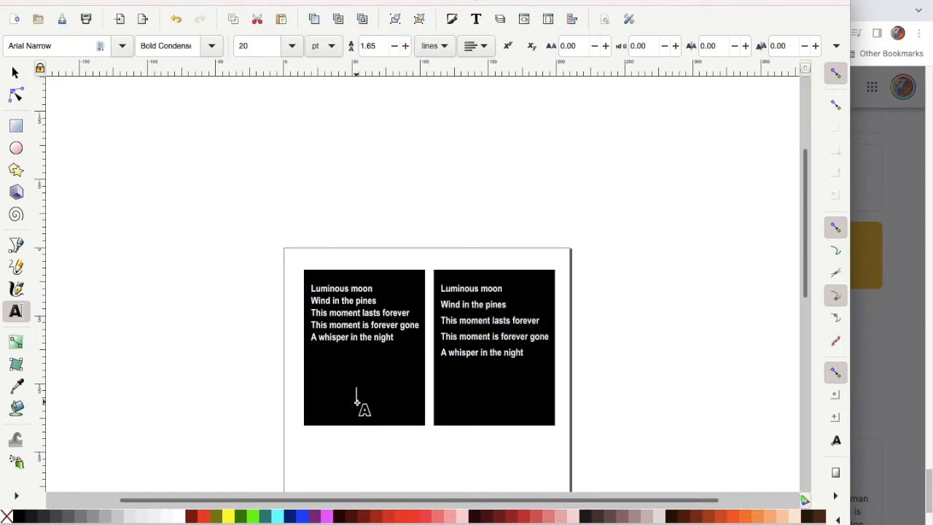
- Raise the left poem's line spacing from 1.25 to 1.65 to match the right poem
click(352, 292)
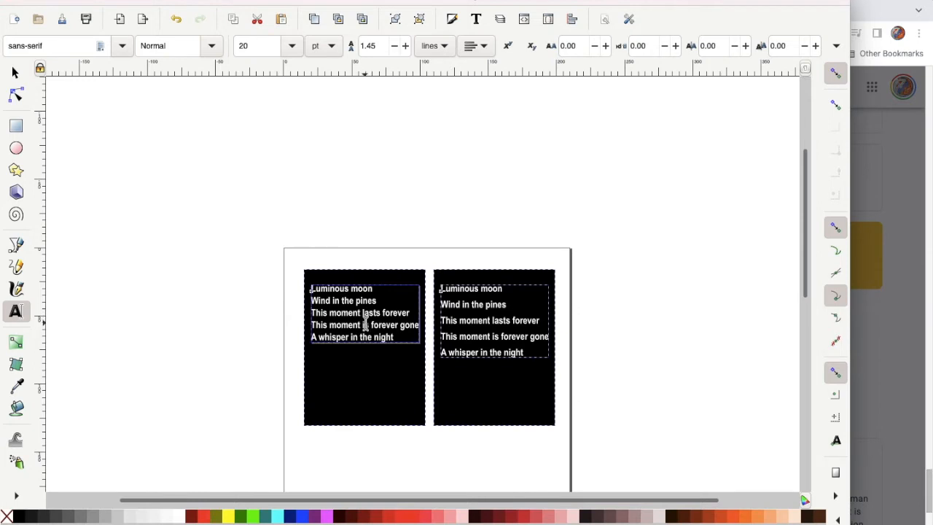
click(366, 324)
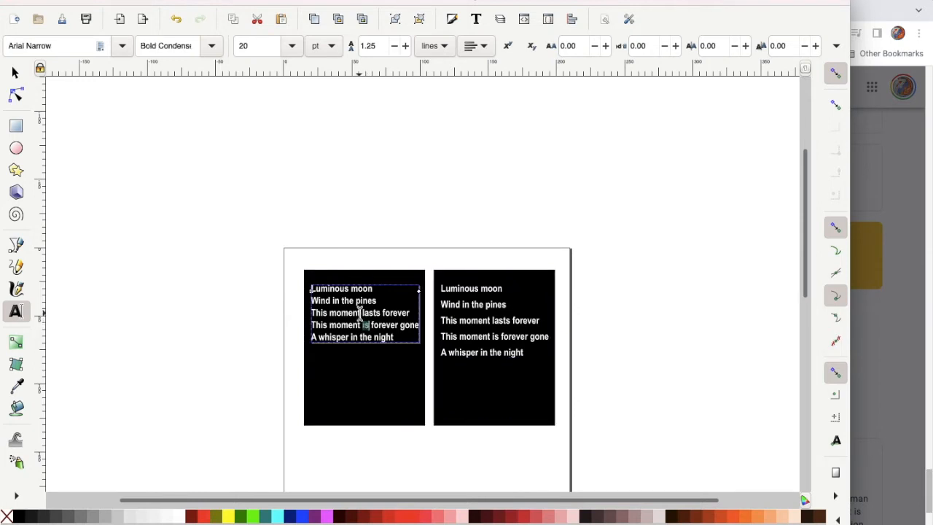
key(ctrl+a)
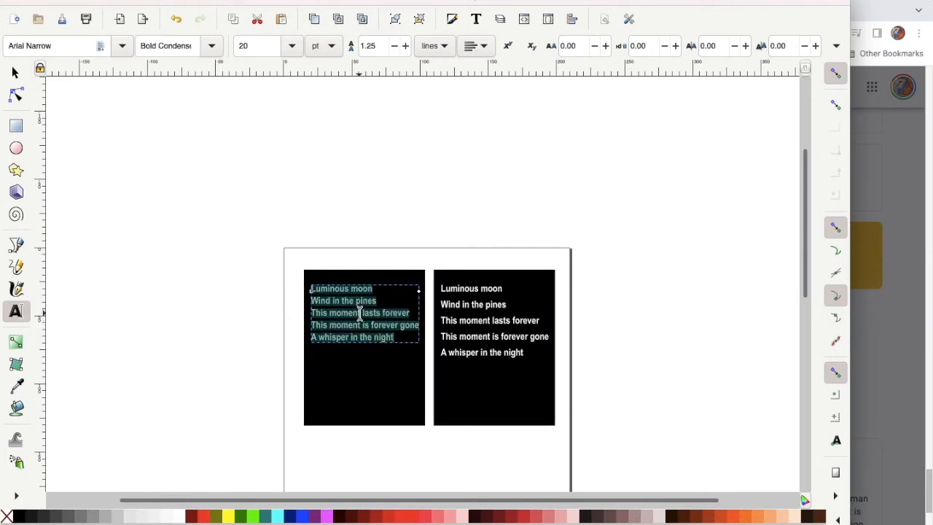
click(406, 50)
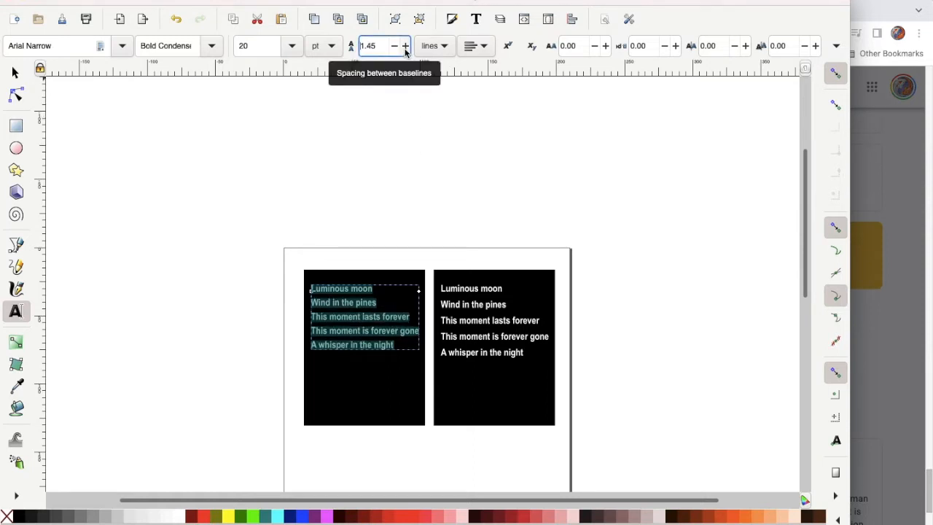
click(406, 45)
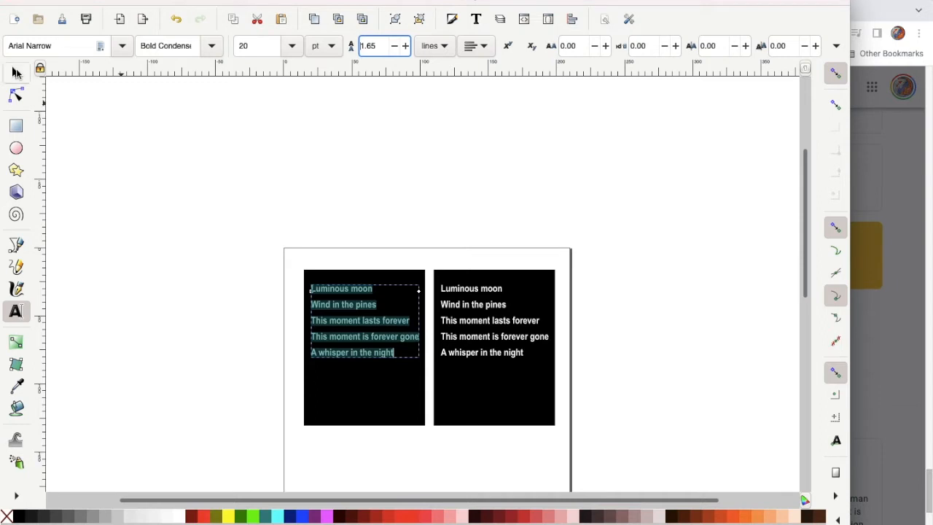
click(16, 73)
- Set all lines of the left poem in the DIN Condensed font family
click(164, 245)
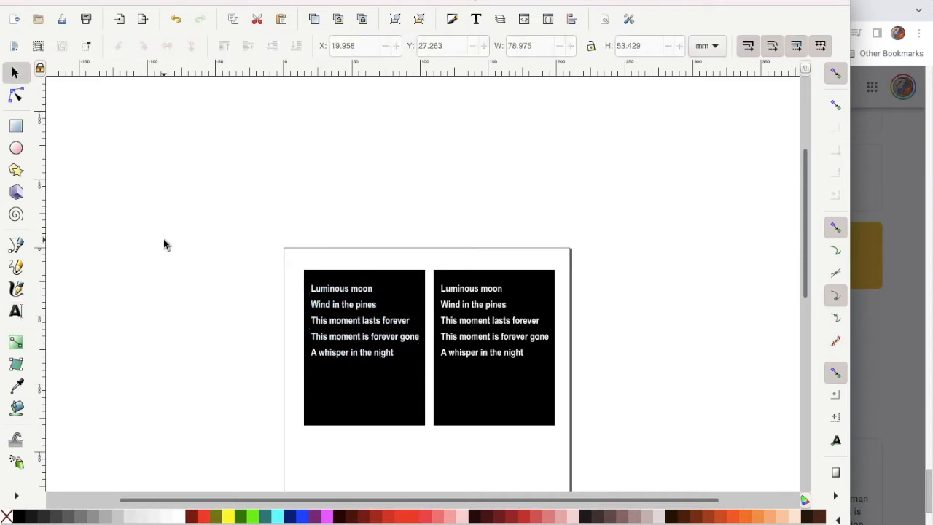
click(16, 311)
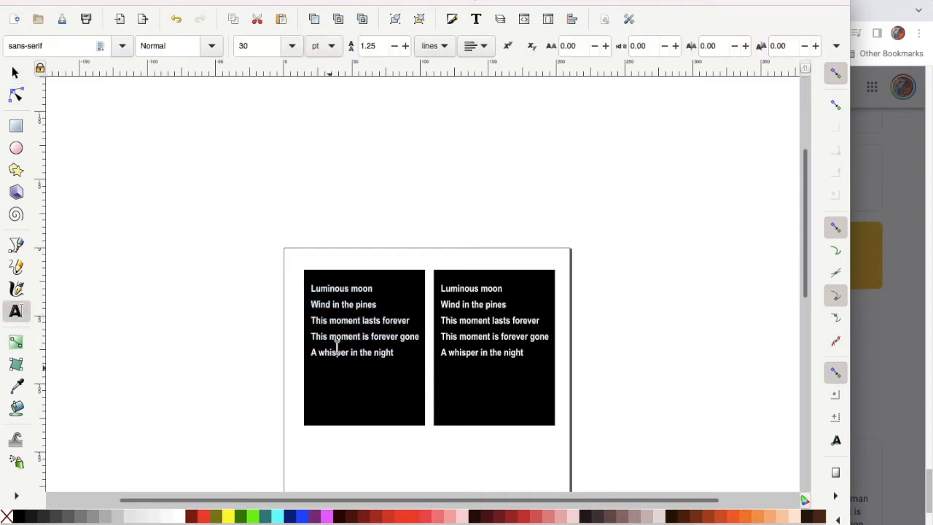
click(341, 323)
click(341, 323)
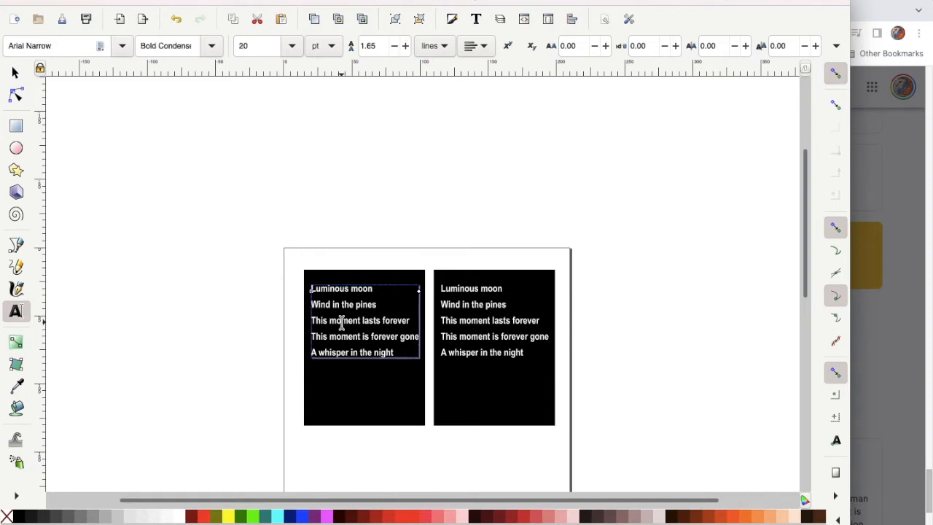
key(ctrl+a)
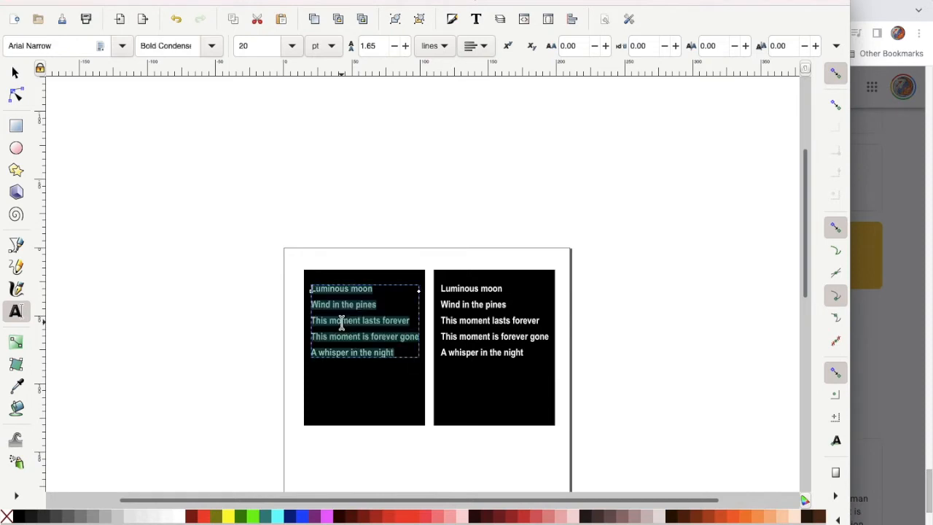
click(123, 46)
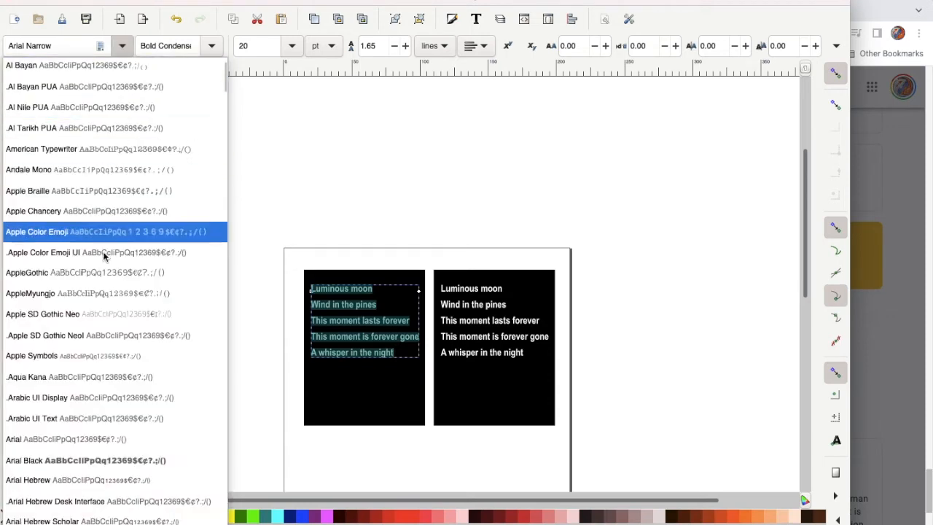
scroll(97, 312, down, 5)
scroll(97, 312, down, 1)
scroll(97, 312, down, 3)
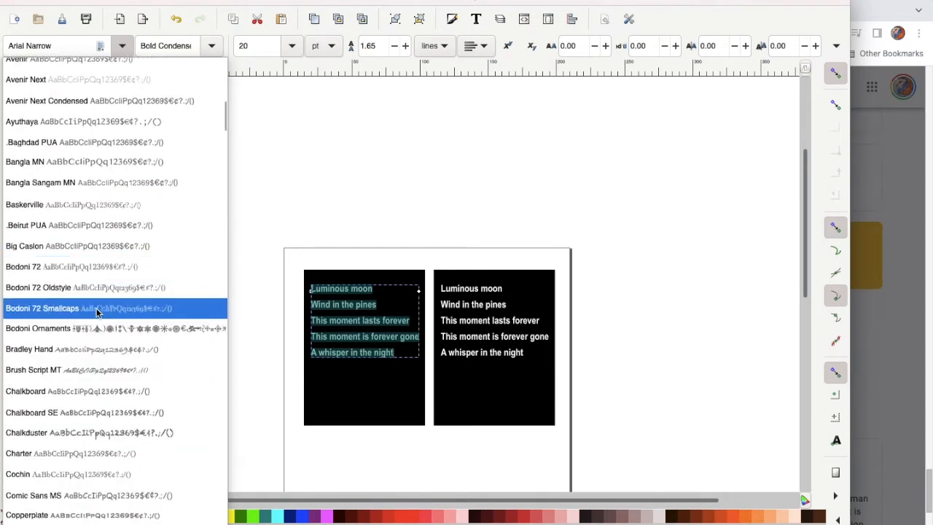
scroll(97, 312, down, 1)
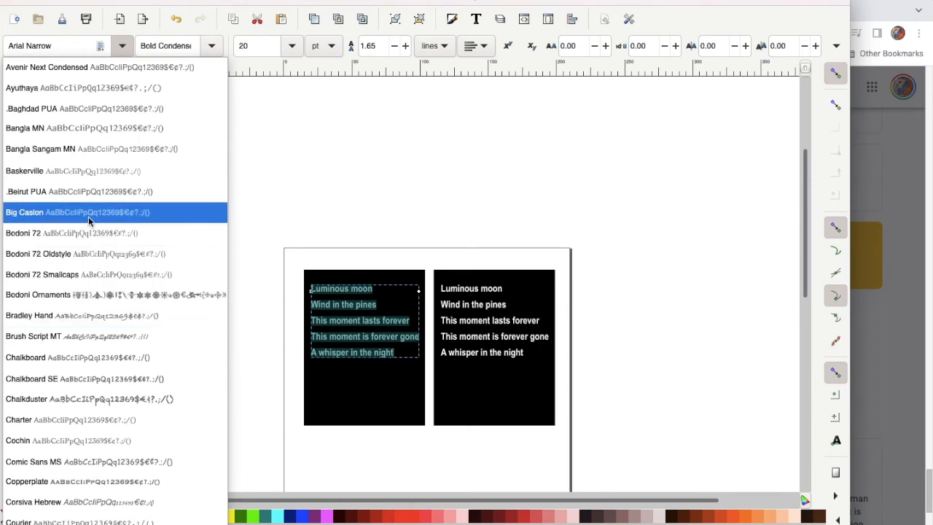
scroll(89, 221, down, 1)
scroll(89, 221, down, 2)
scroll(89, 221, down, 1)
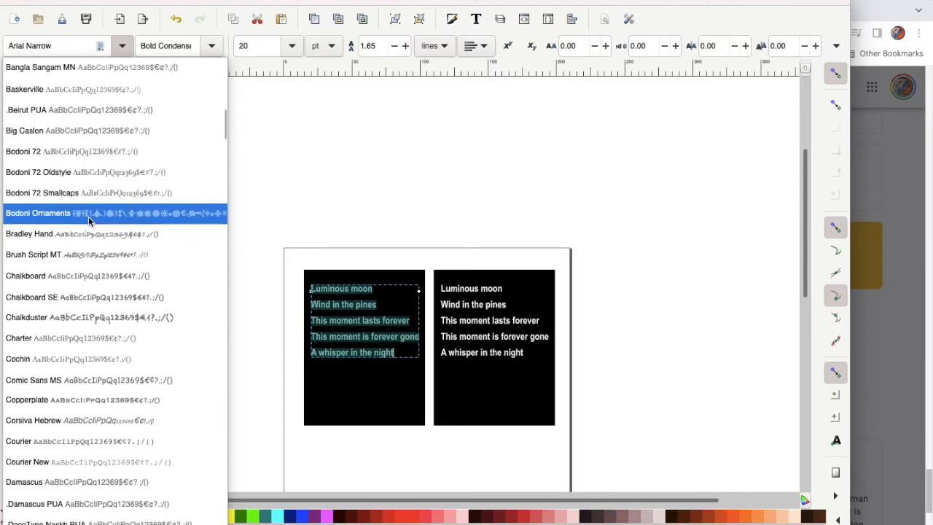
scroll(89, 221, down, 1)
scroll(89, 221, down, 2)
scroll(89, 221, down, 2)
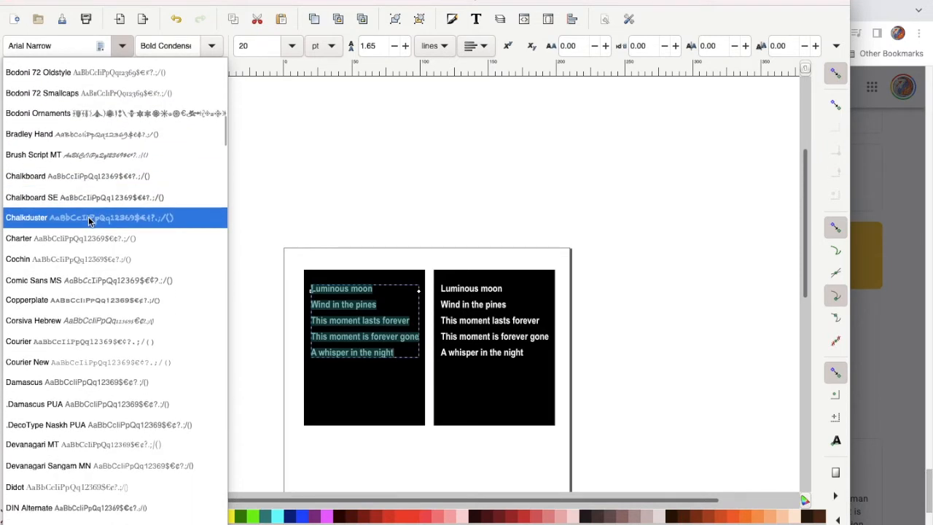
scroll(89, 221, down, 1)
scroll(89, 221, down, 2)
scroll(89, 221, down, 1)
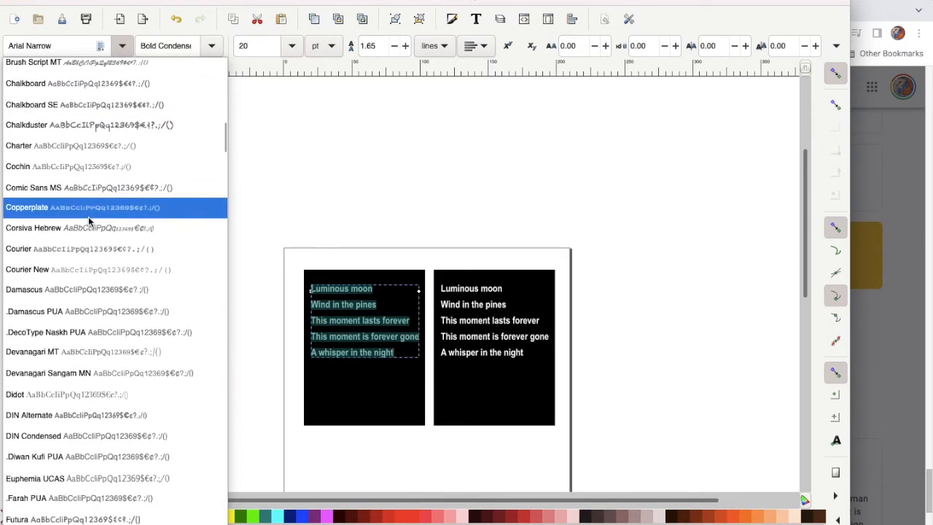
scroll(89, 221, down, 2)
scroll(89, 221, down, 1)
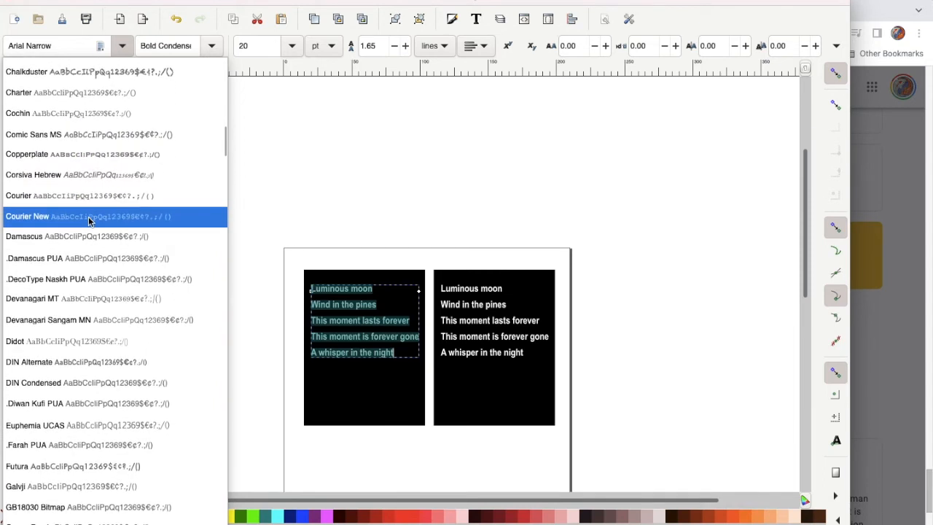
scroll(89, 221, down, 3)
scroll(89, 221, down, 1)
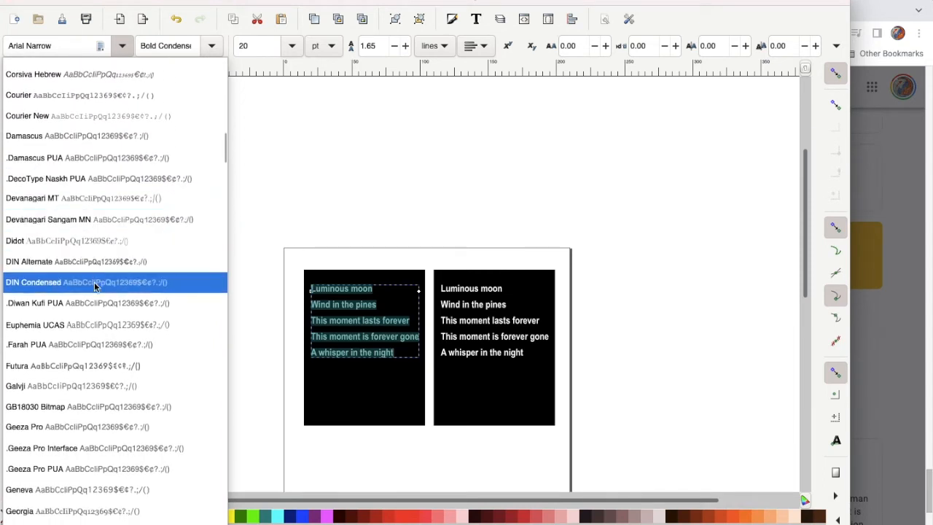
click(95, 287)
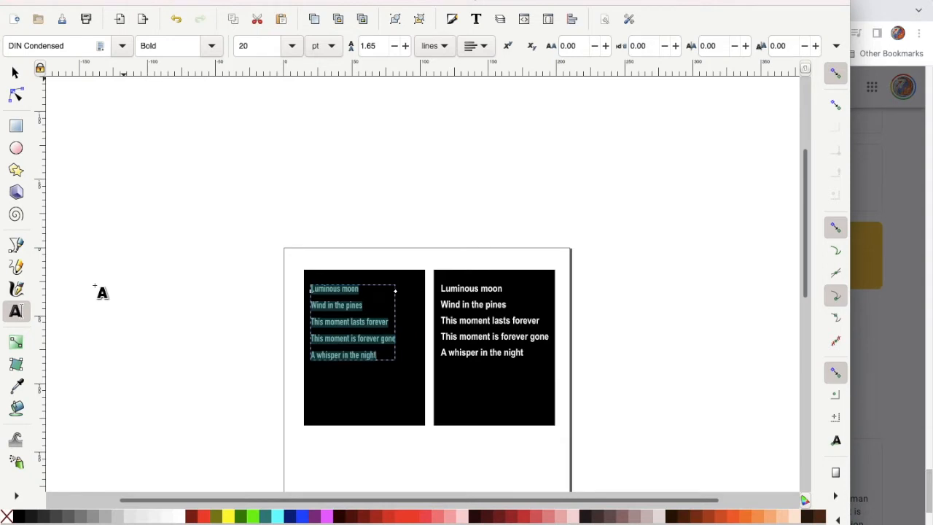
- Try the left poem at 32 pt and 28 pt, then settle on 24 pt so it fits the box
click(291, 46)
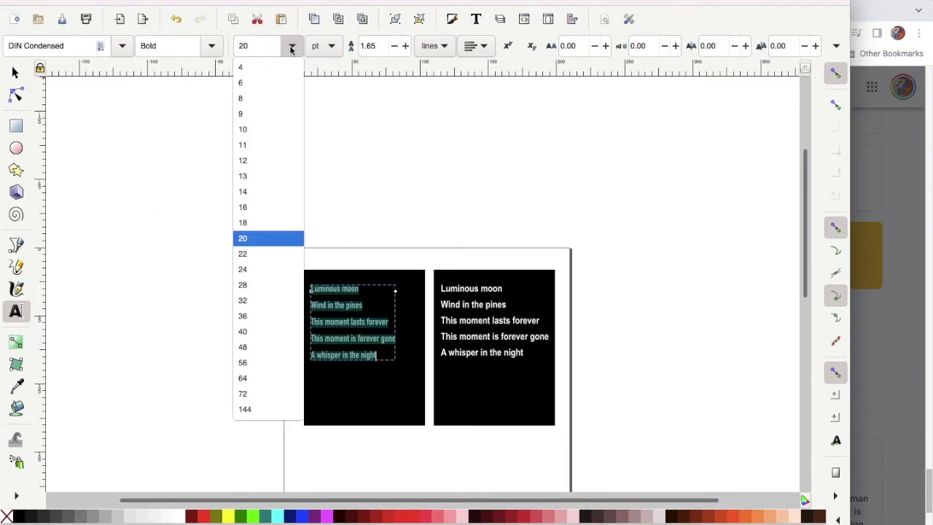
click(257, 299)
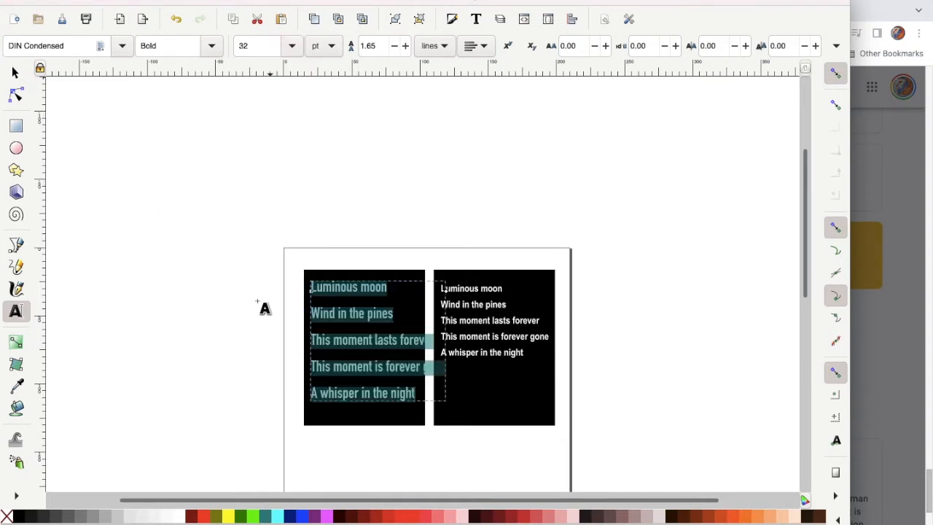
click(294, 46)
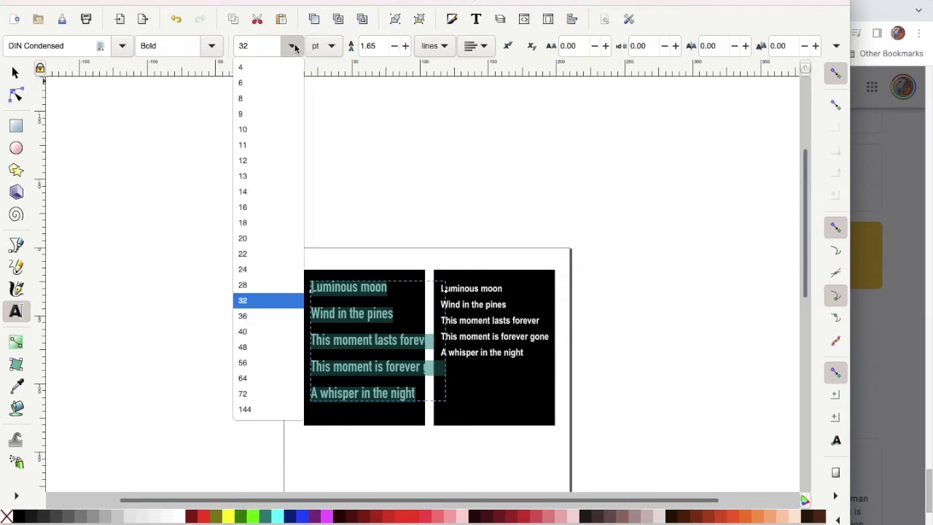
click(269, 285)
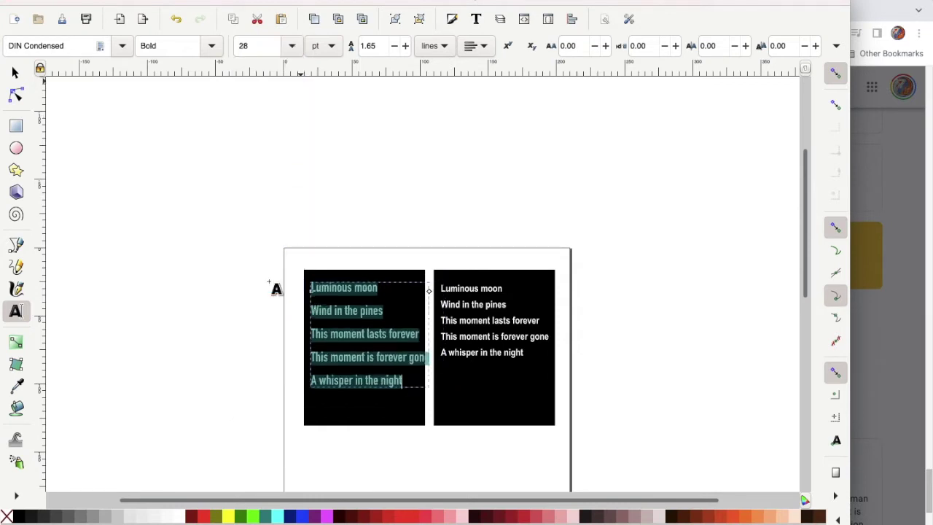
click(291, 46)
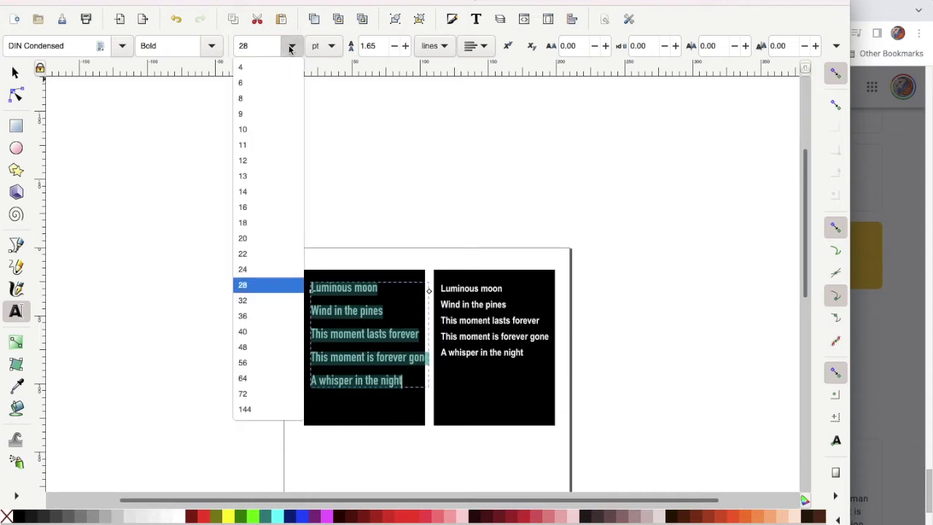
click(268, 285)
key(Up)
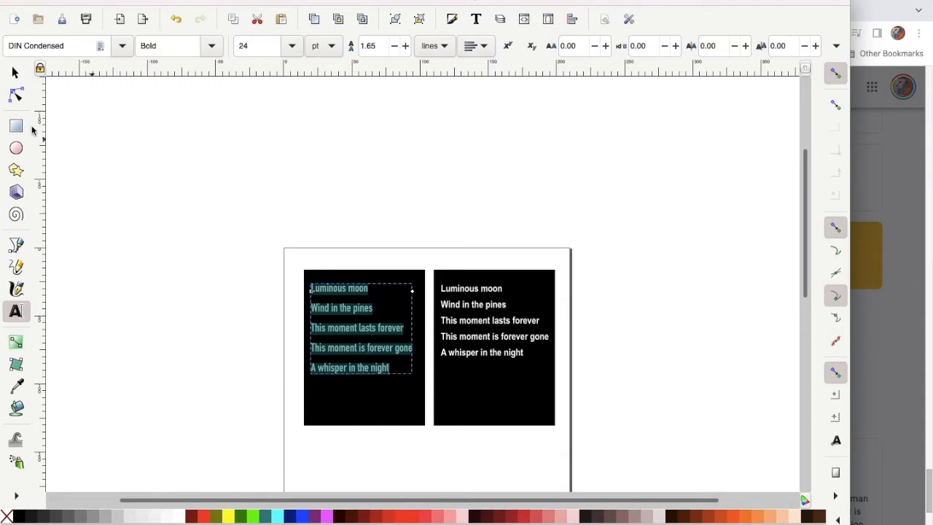
click(14, 73)
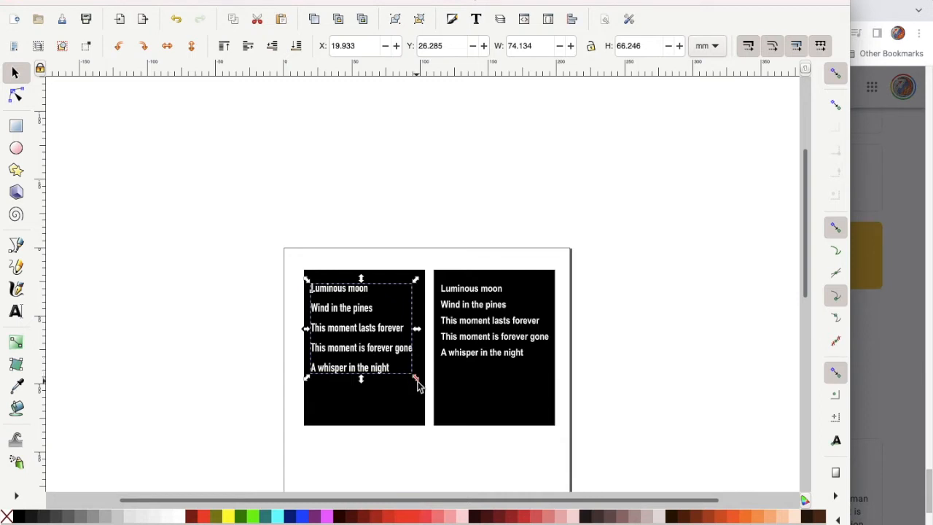
drag(416, 381, 426, 394)
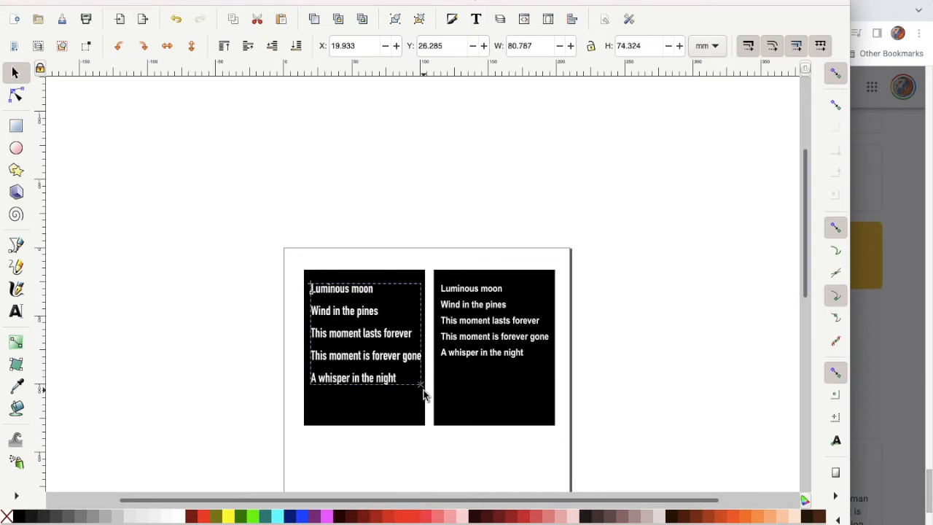
drag(425, 394, 426, 393)
key(Left)
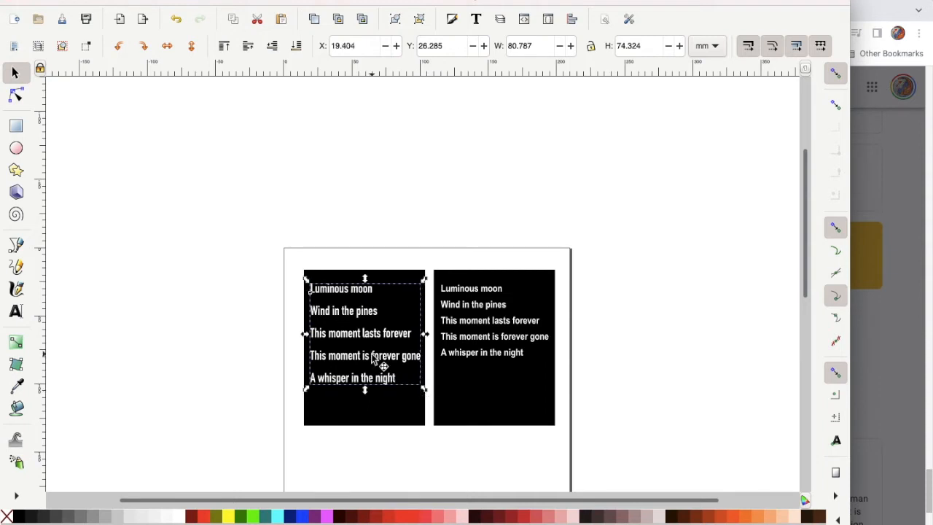
key(Left)
key(Left)
key(Left)
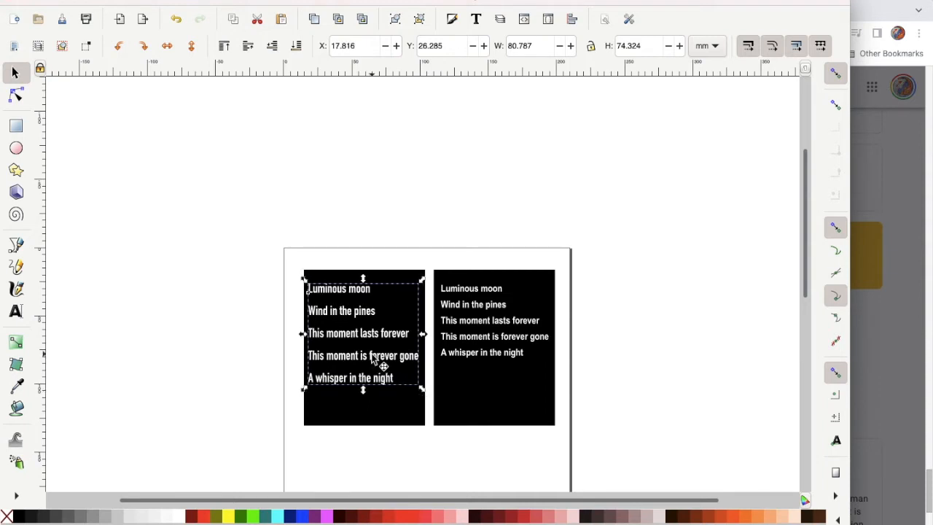
key(ctrl+z)
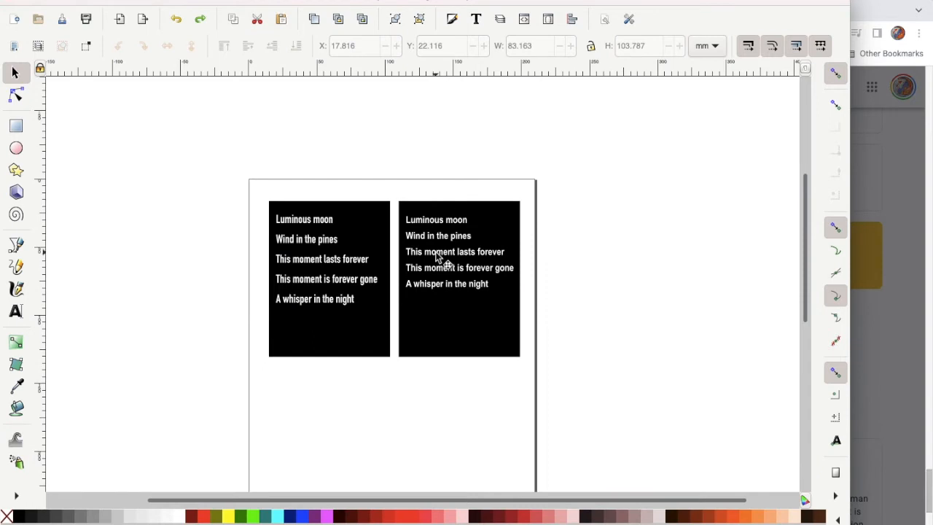
click(436, 255)
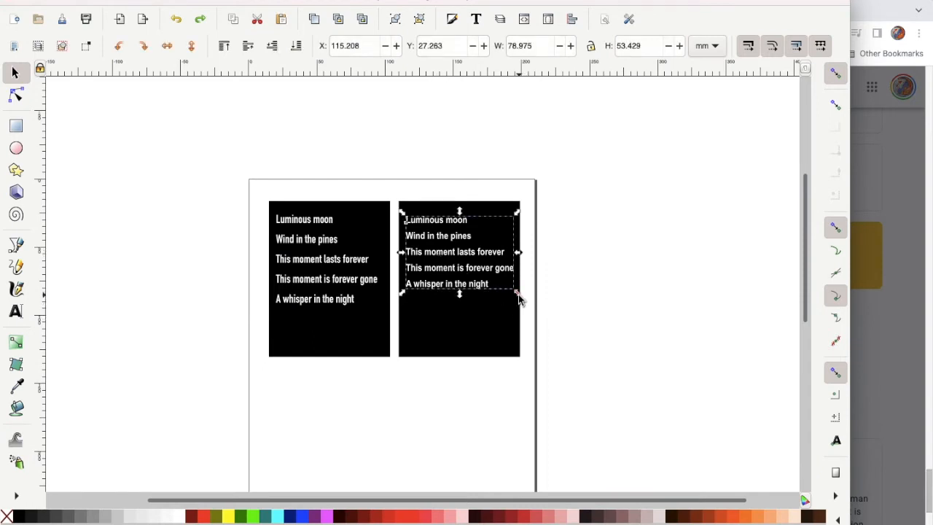
- Stretch the right poem text block down and up until its lines nearly fill the black box
drag(520, 300, 525, 360)
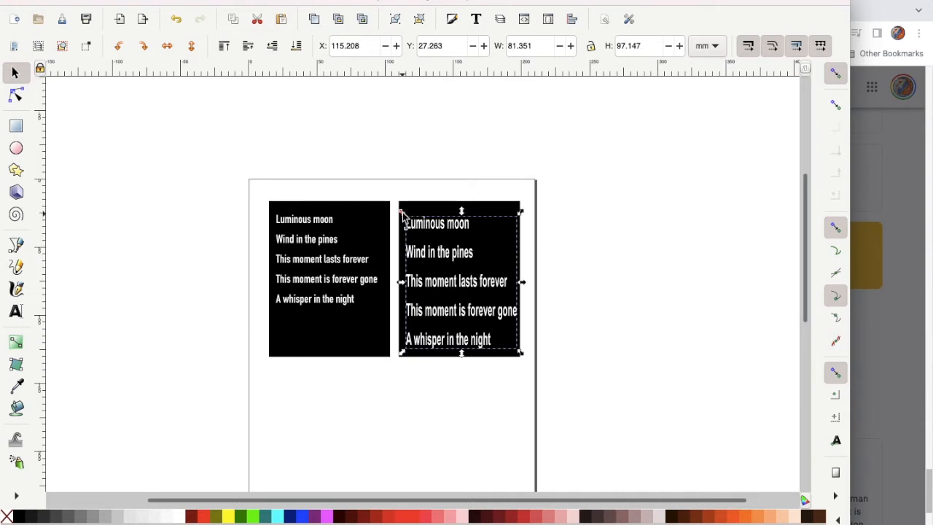
drag(401, 210, 401, 210)
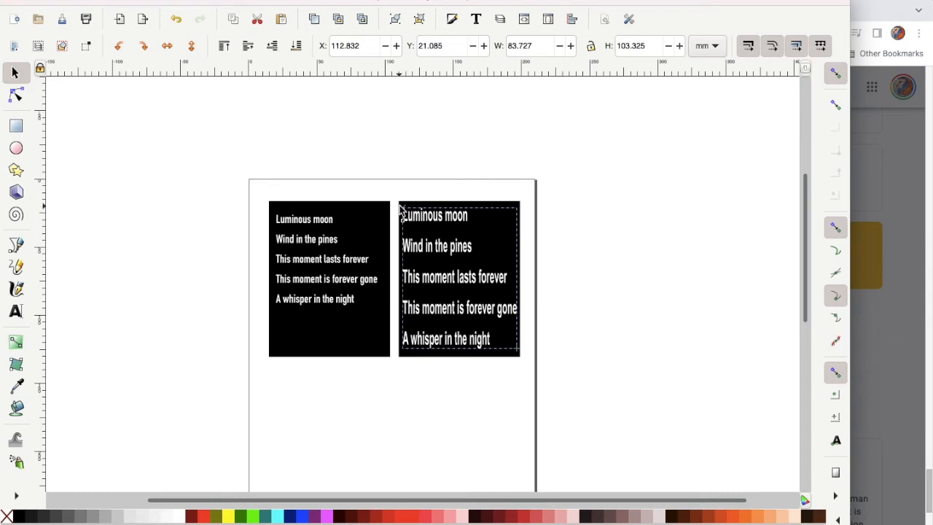
drag(401, 211, 401, 210)
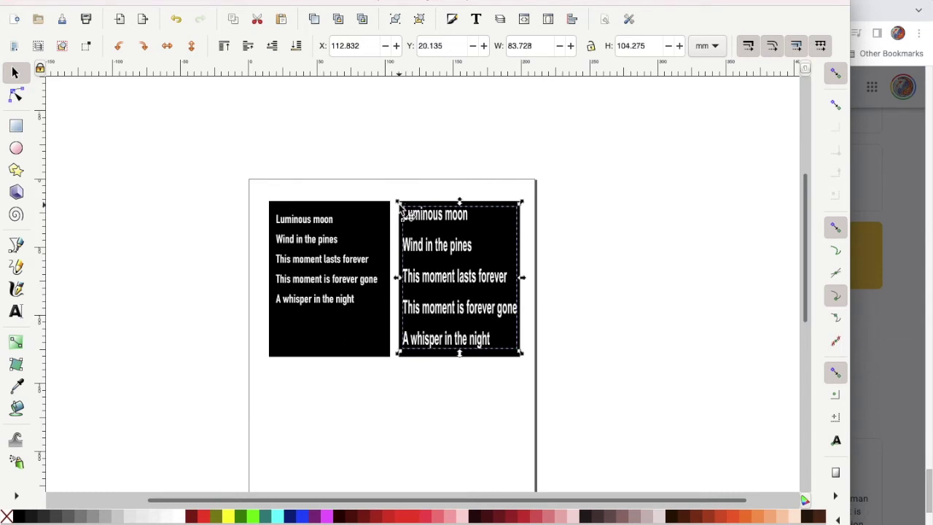
click(326, 225)
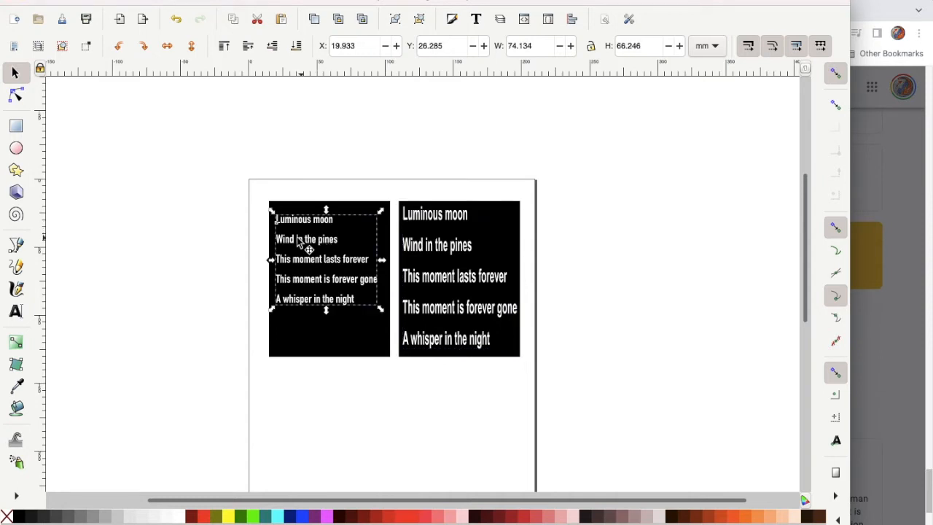
- Move the left poem to the box's top-left and scale it from the bottom-right to fill the box
drag(325, 211, 325, 204)
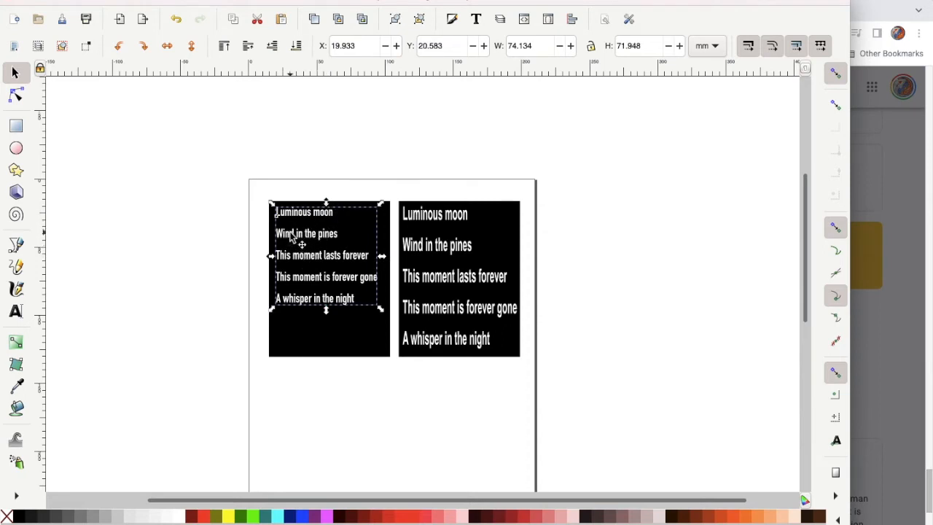
drag(291, 234, 287, 235)
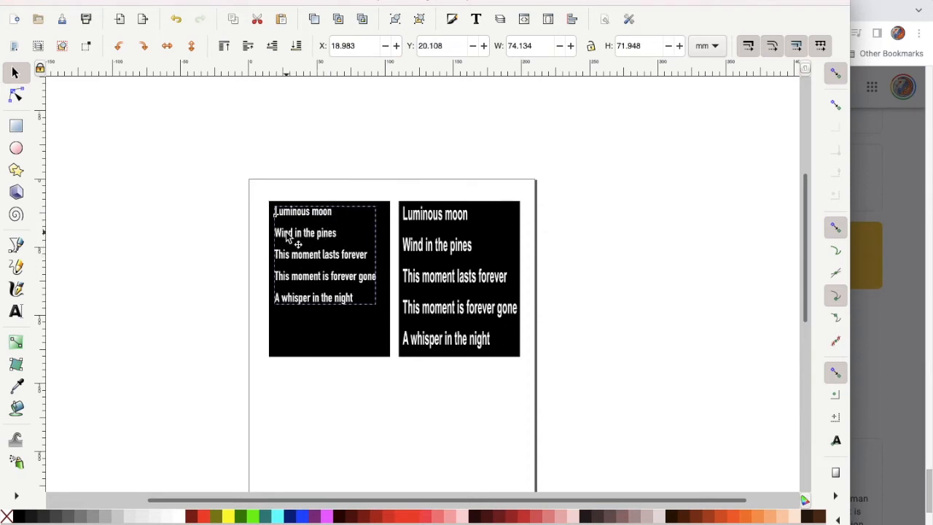
drag(287, 237, 286, 235)
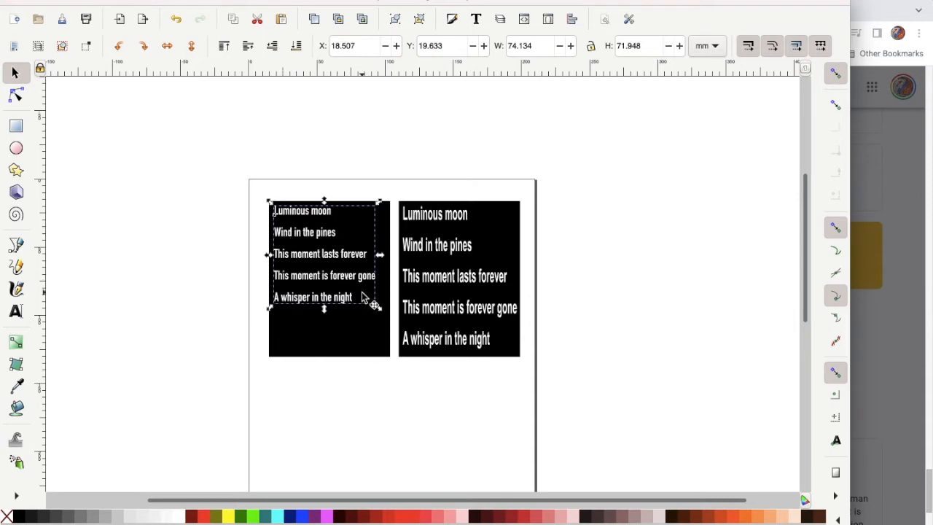
drag(379, 310, 394, 358)
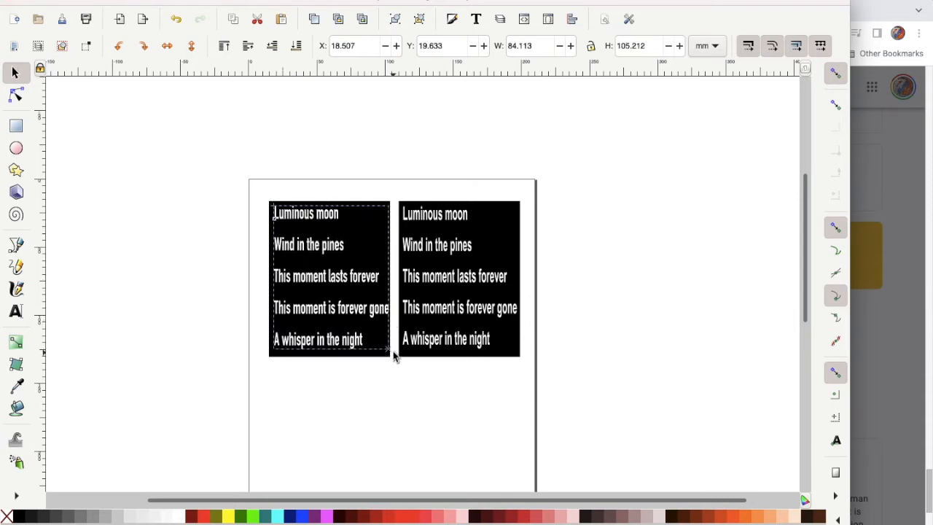
drag(393, 356, 393, 354)
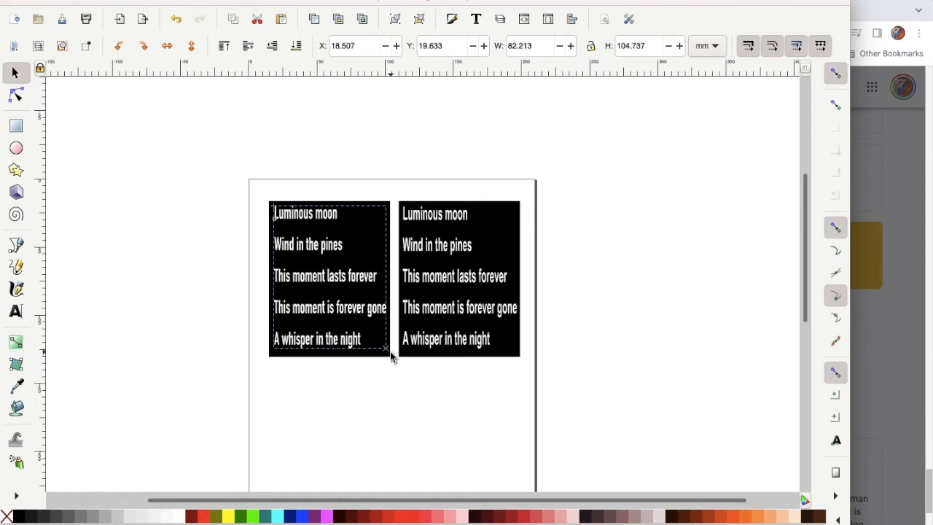
drag(390, 352, 390, 351)
click(419, 332)
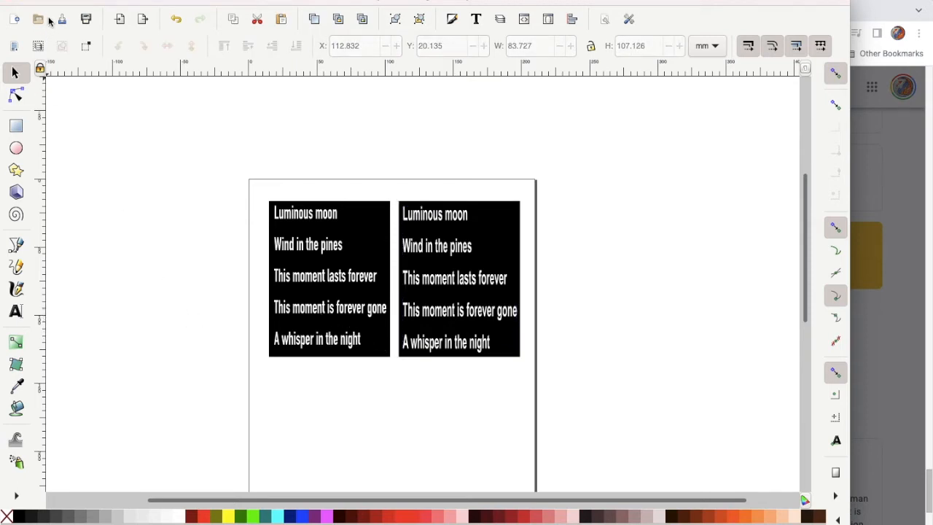
- Save the drawing, then bring up Save As for the Moon and Pine folder as 'poem v2'
click(95, 0)
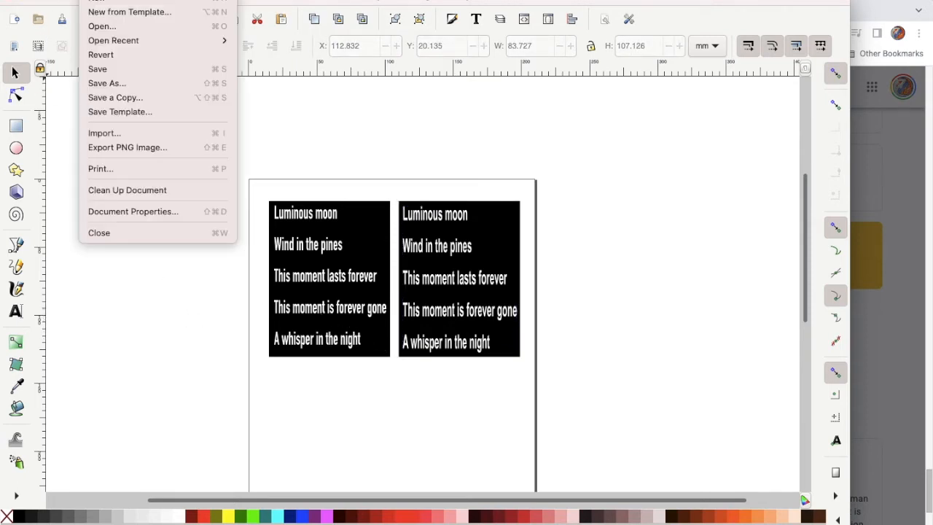
click(105, 74)
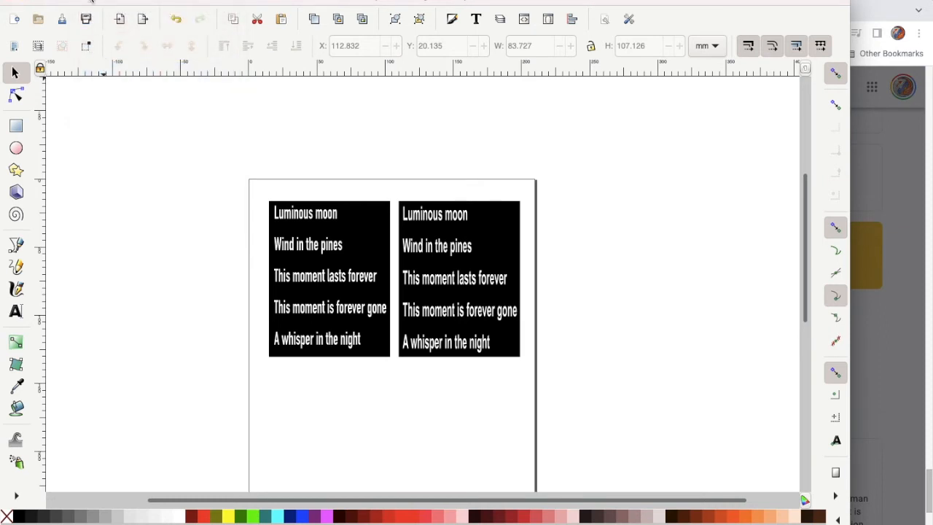
click(95, 0)
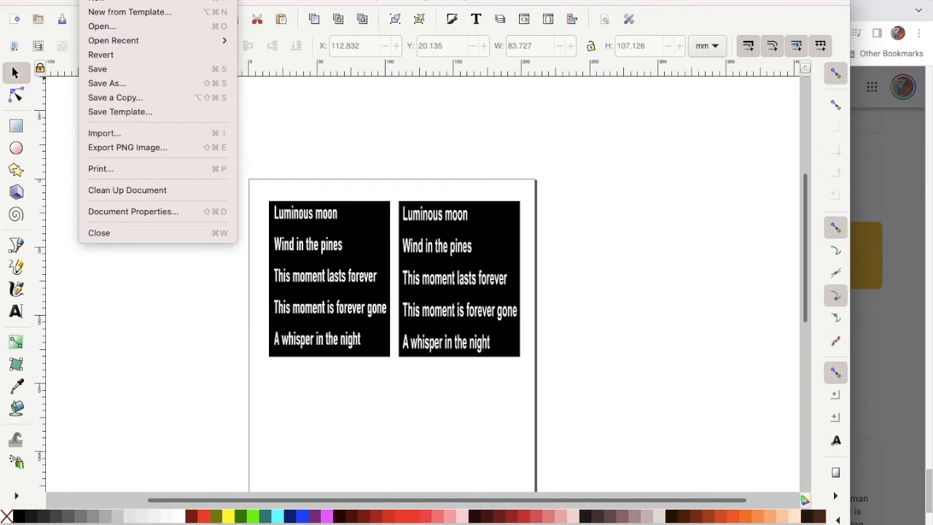
click(114, 85)
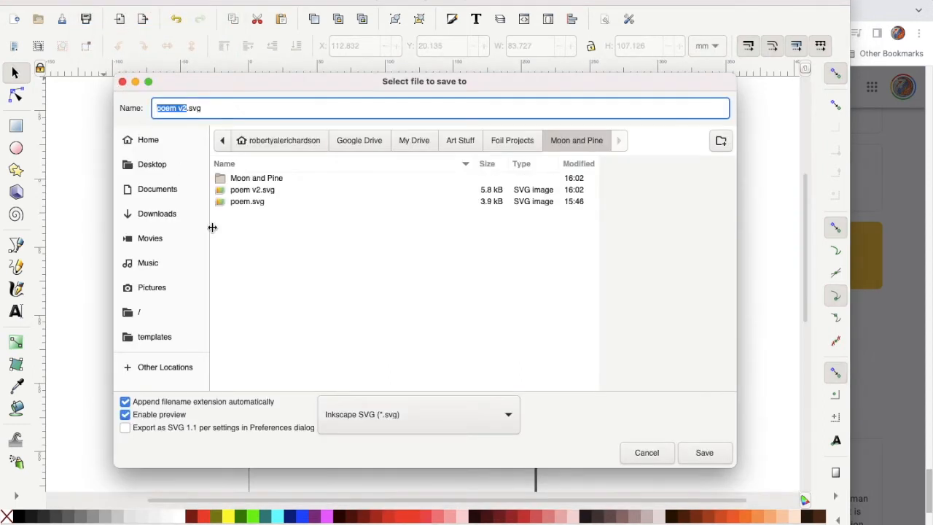
- Save as Portable Document Format, 'poem v2.pdf', with the default PDF export options
click(509, 417)
click(511, 418)
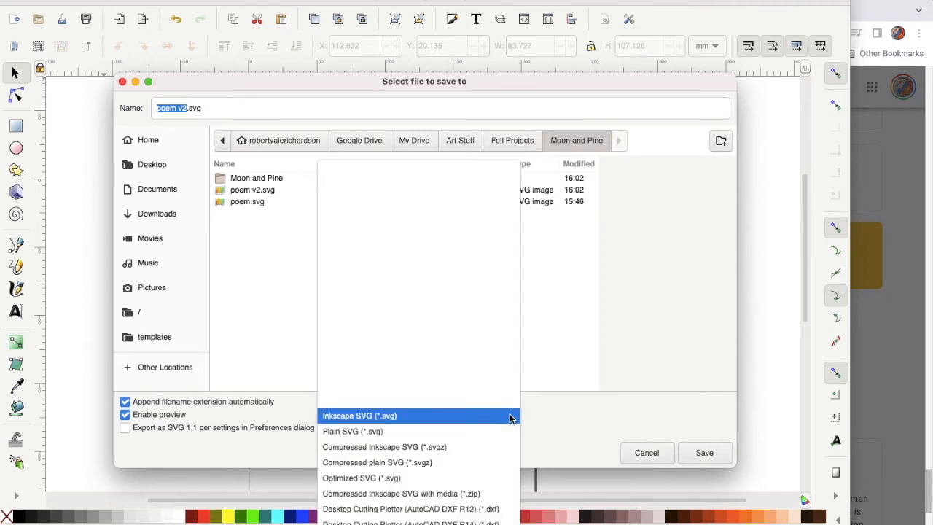
scroll(507, 398, down, 5)
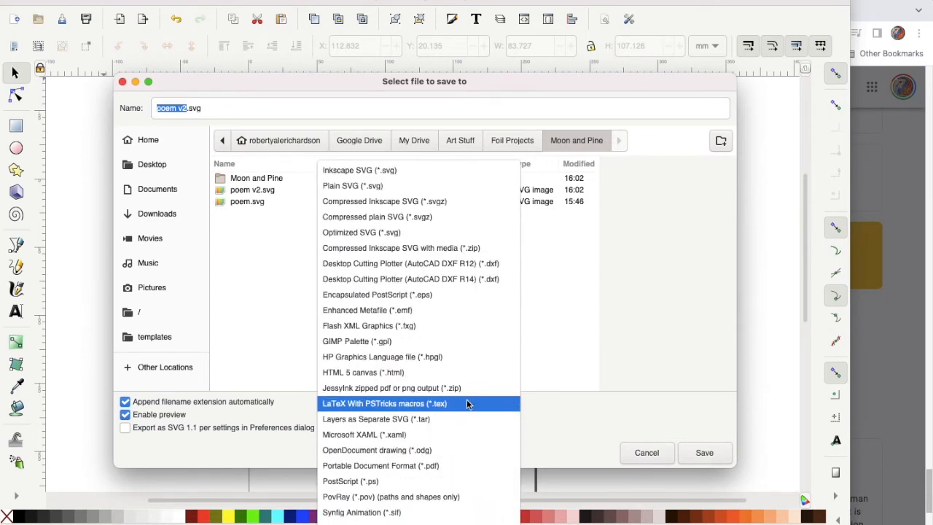
click(425, 466)
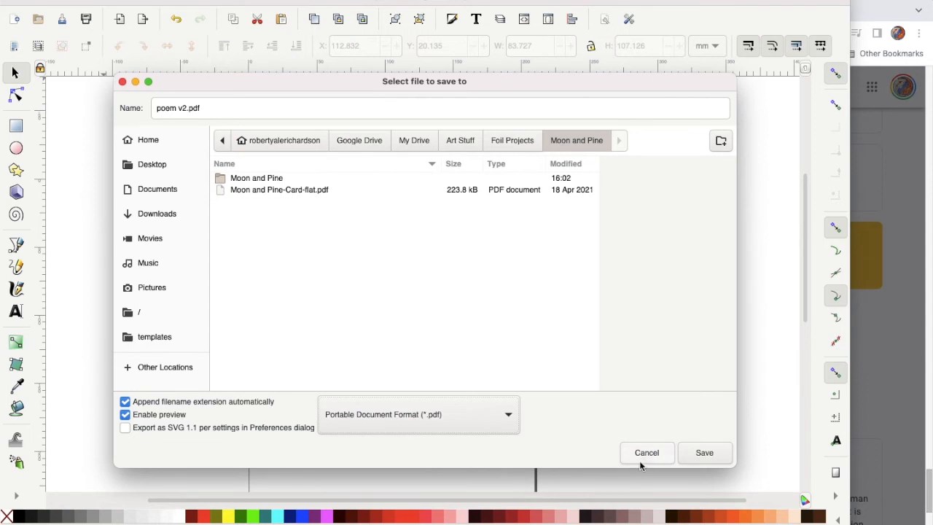
click(699, 454)
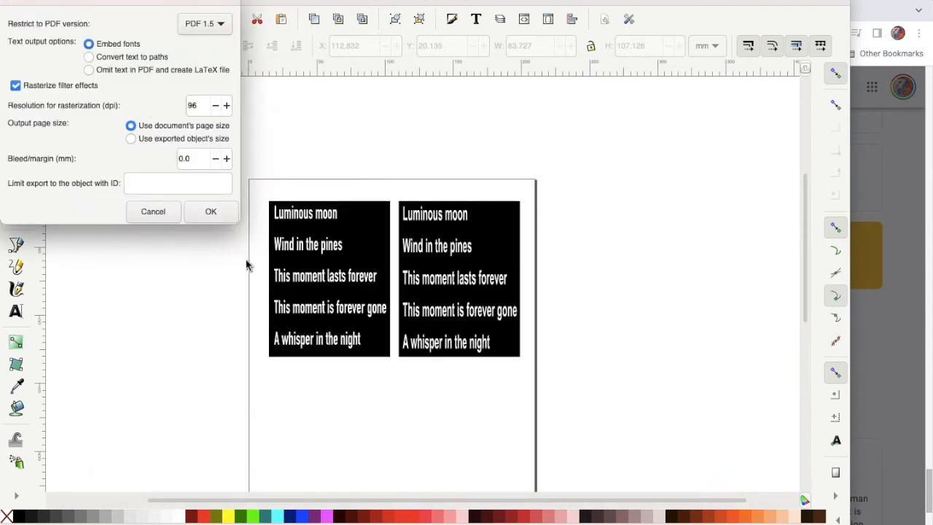
click(211, 214)
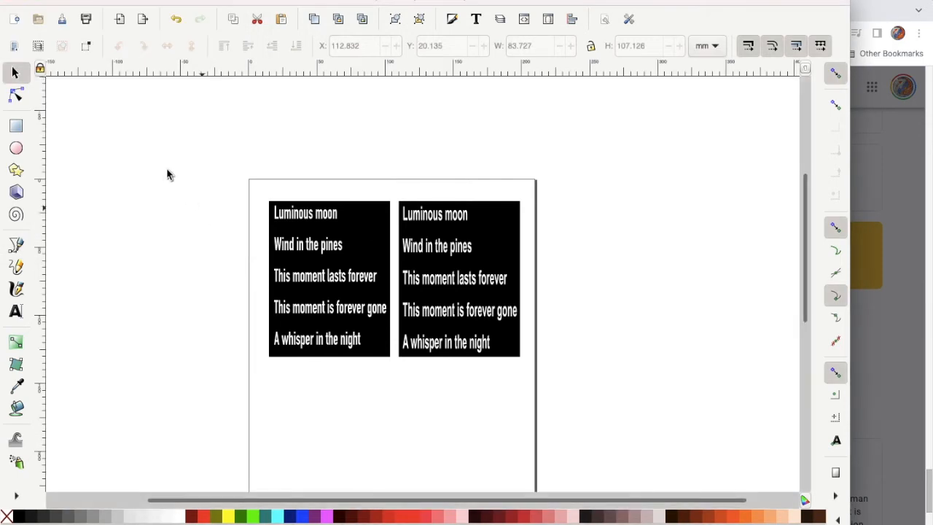
click(84, 0)
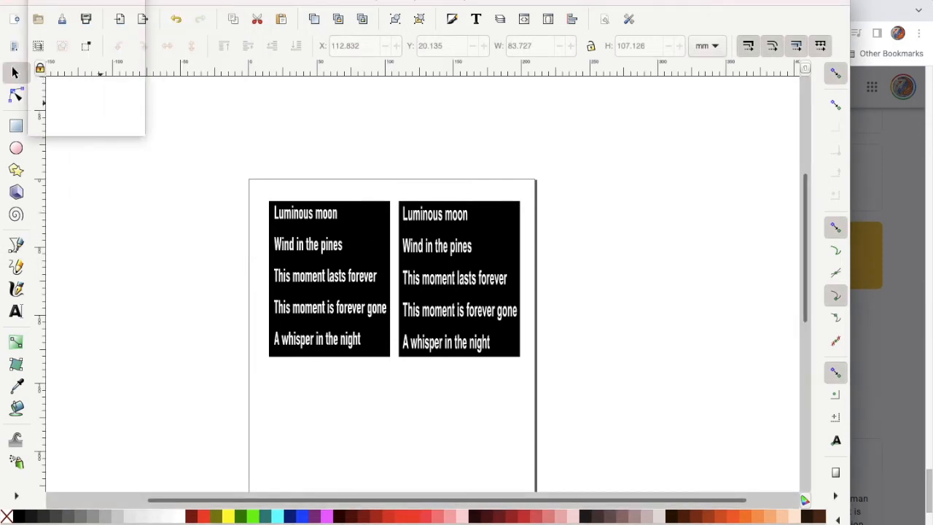
- Quit Inkscape, keeping the work as Inkscape SVG and replacing the existing poem v2.svg
click(63, 126)
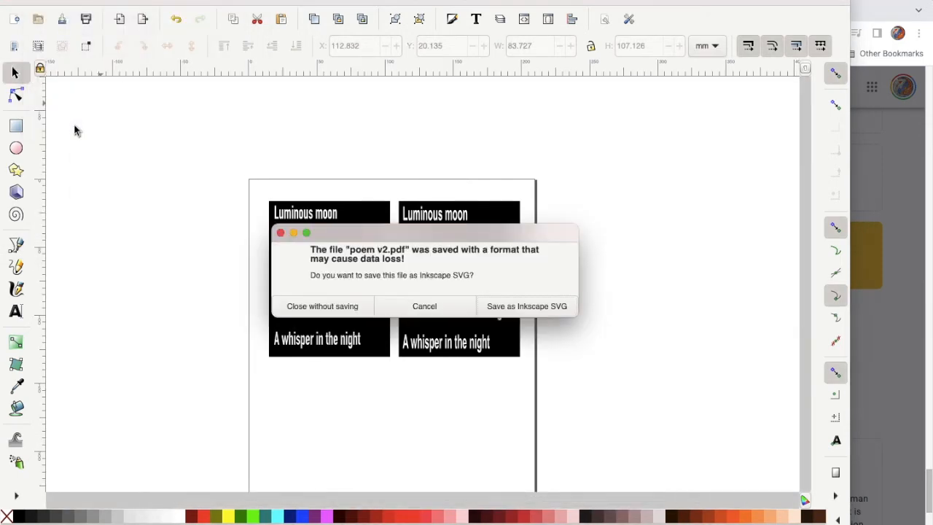
click(520, 309)
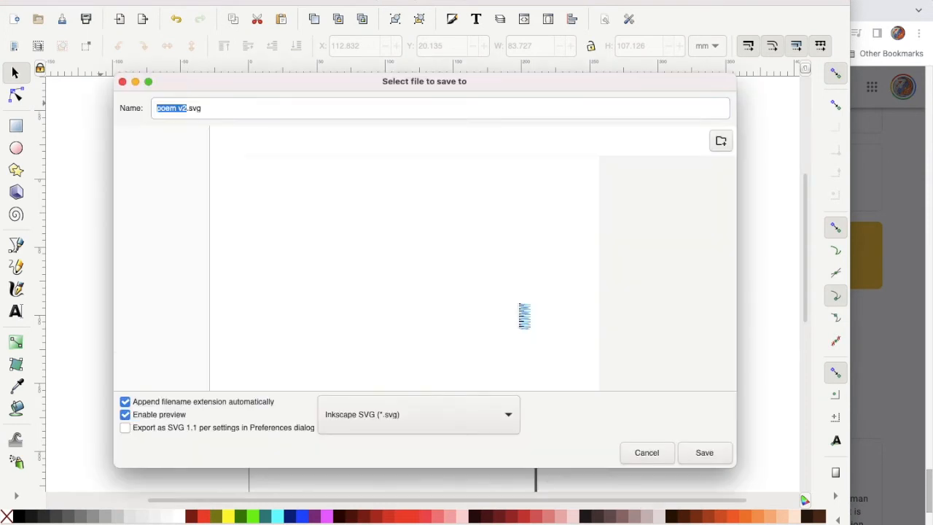
click(704, 453)
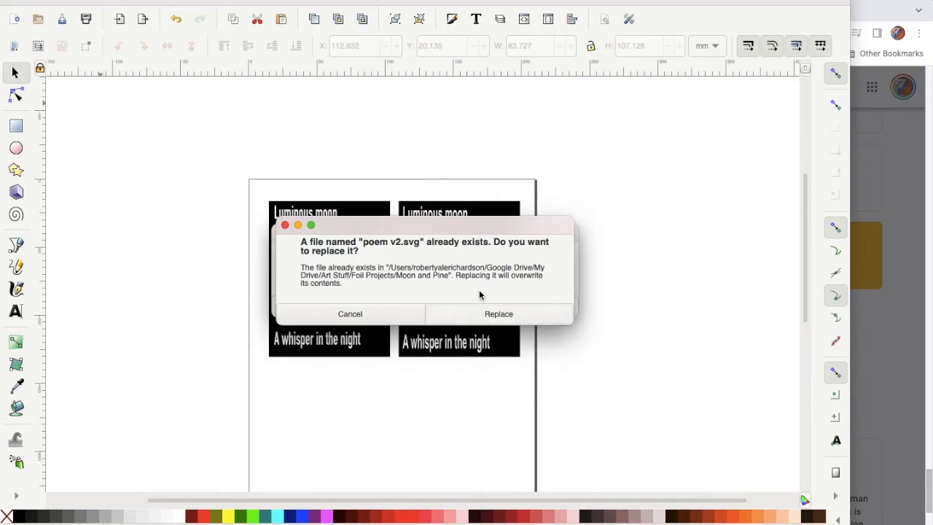
click(494, 320)
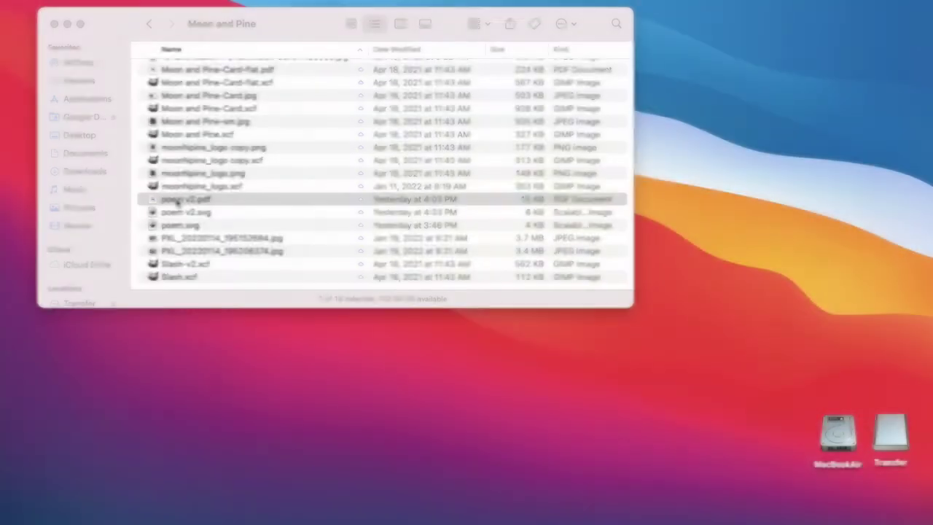
- View poem v2.pdf in Preview showing both poem cards, then quit Preview
click(177, 203)
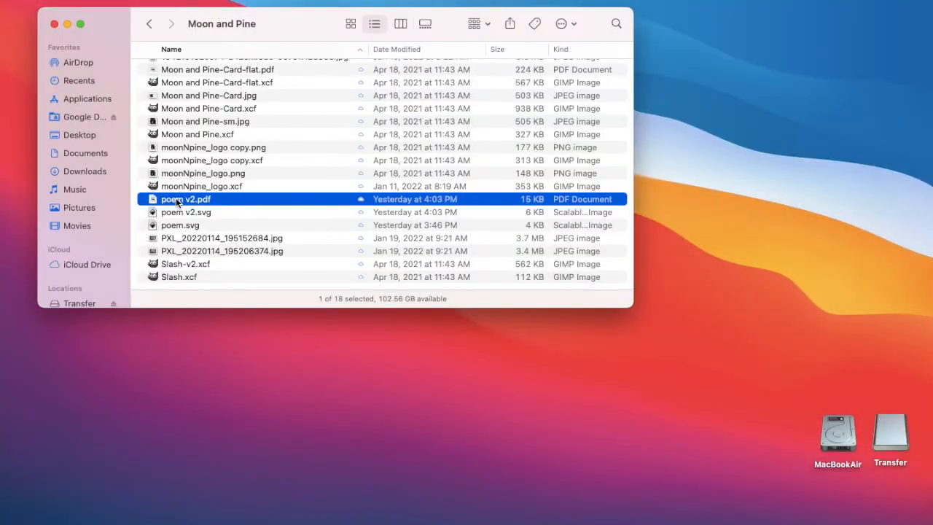
double_click(175, 198)
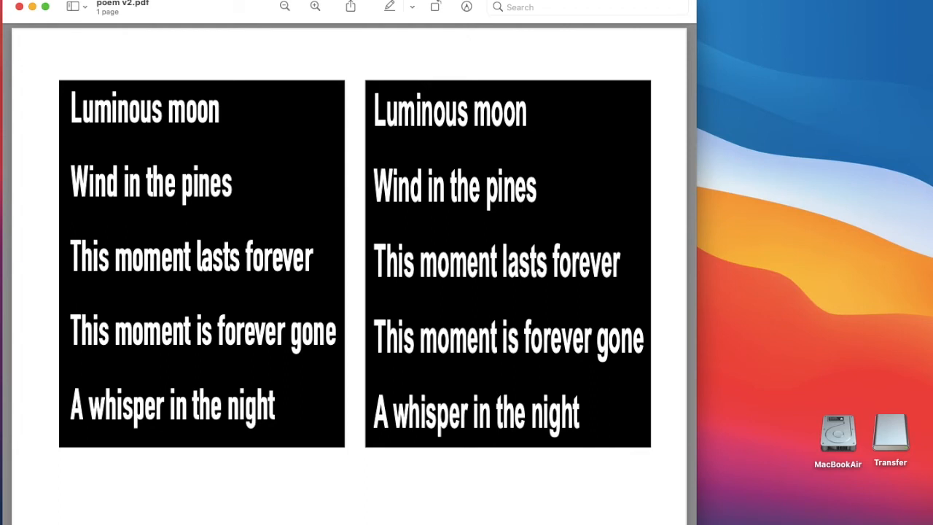
click(91, 0)
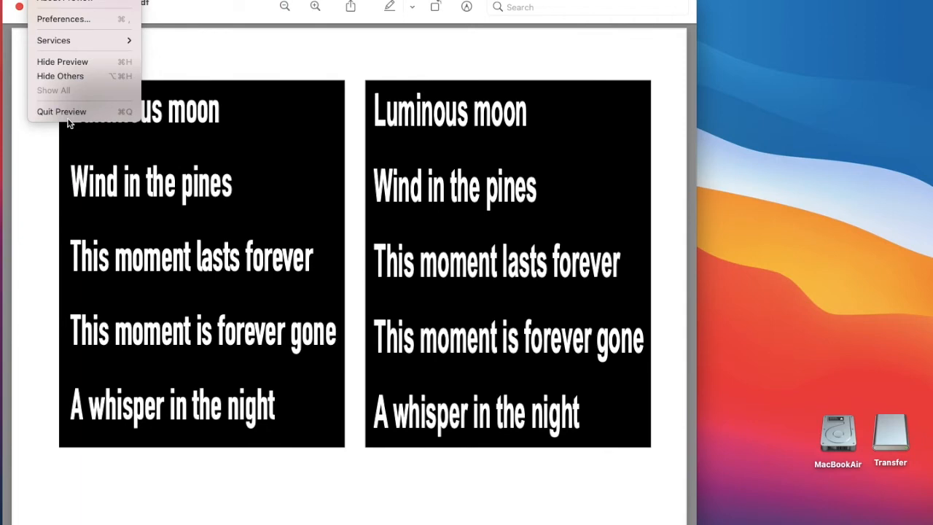
click(71, 114)
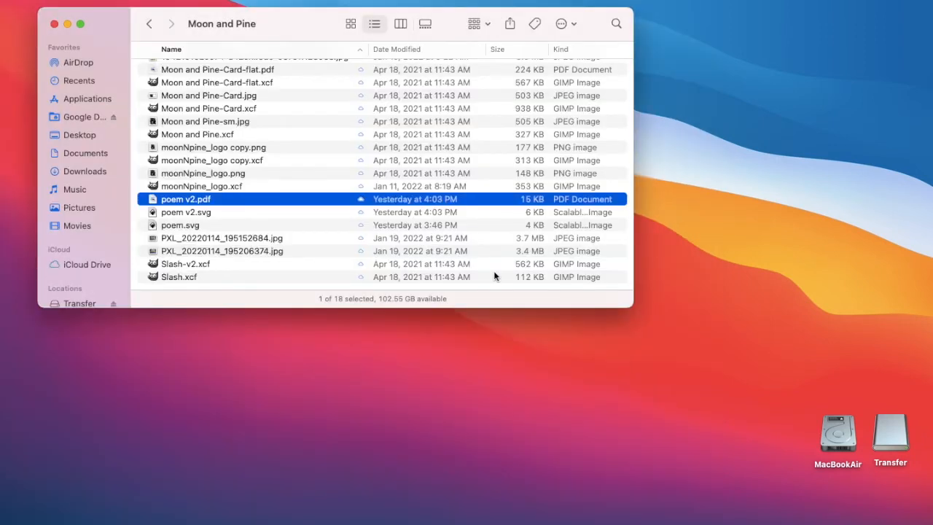
- Drag poem v2.pdf from Moon and Pine into the opened Transfer drive window
click(887, 448)
double_click(886, 447)
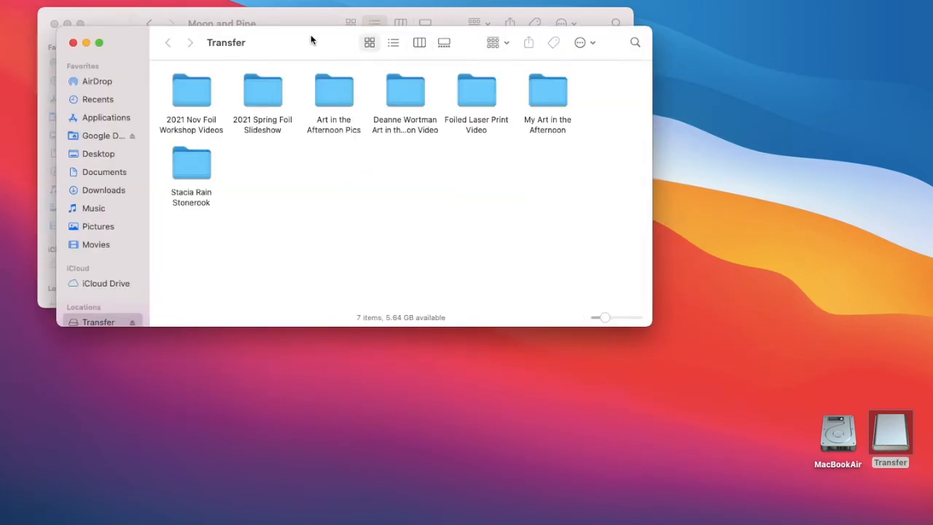
mouse_move(310, 35)
mouse_down()
mouse_move(437, 150)
mouse_move(488, 224)
mouse_up()
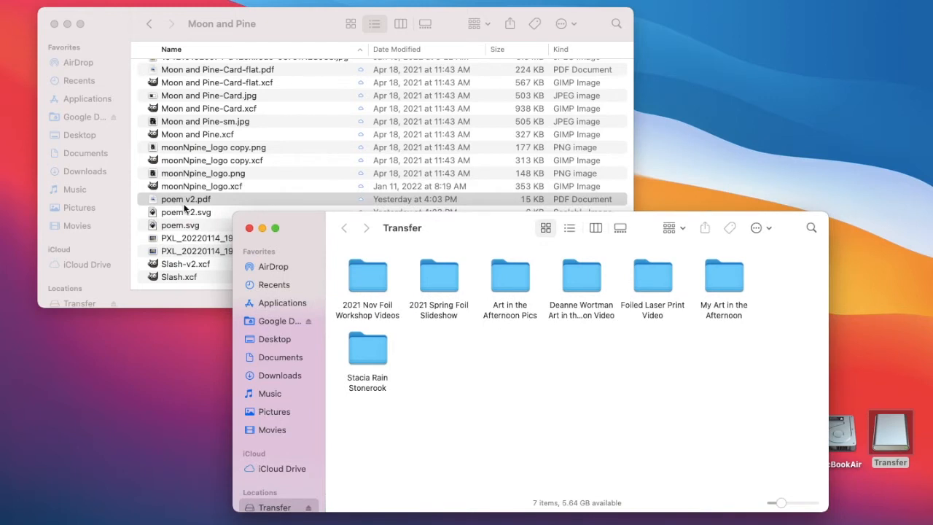
drag(472, 383, 473, 383)
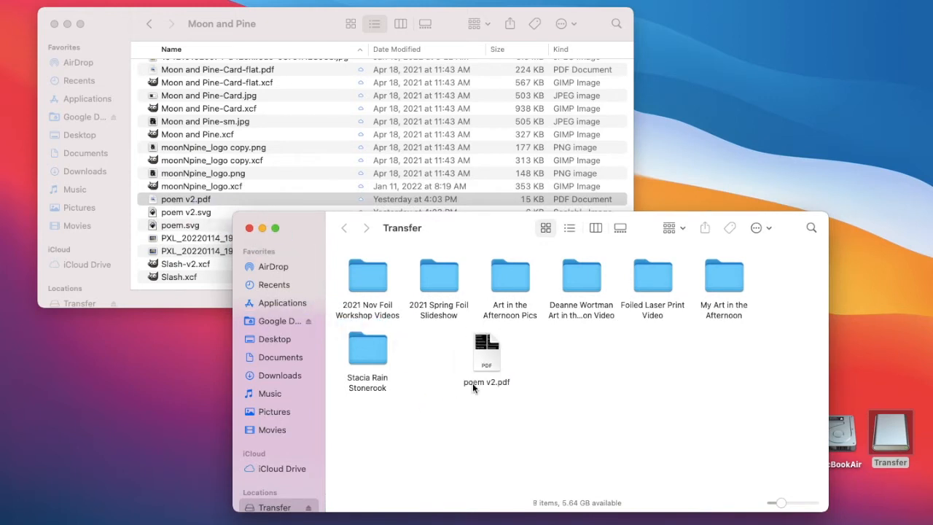